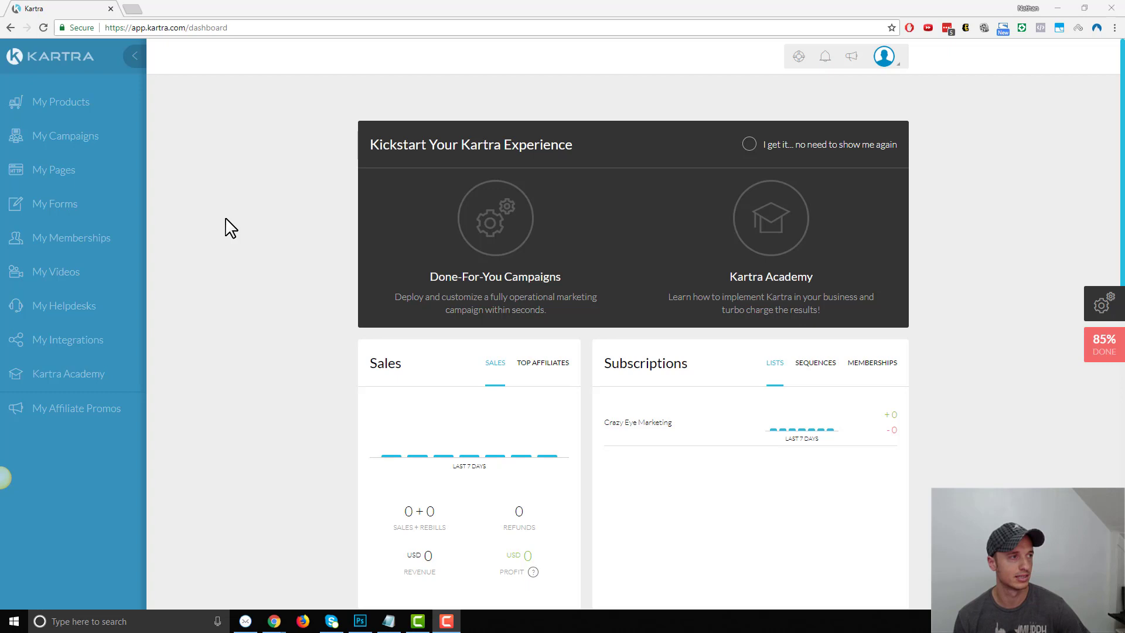
Go from Products to the Tracking links page showing the Squeeze Page link's clicks
left_click(74, 106)
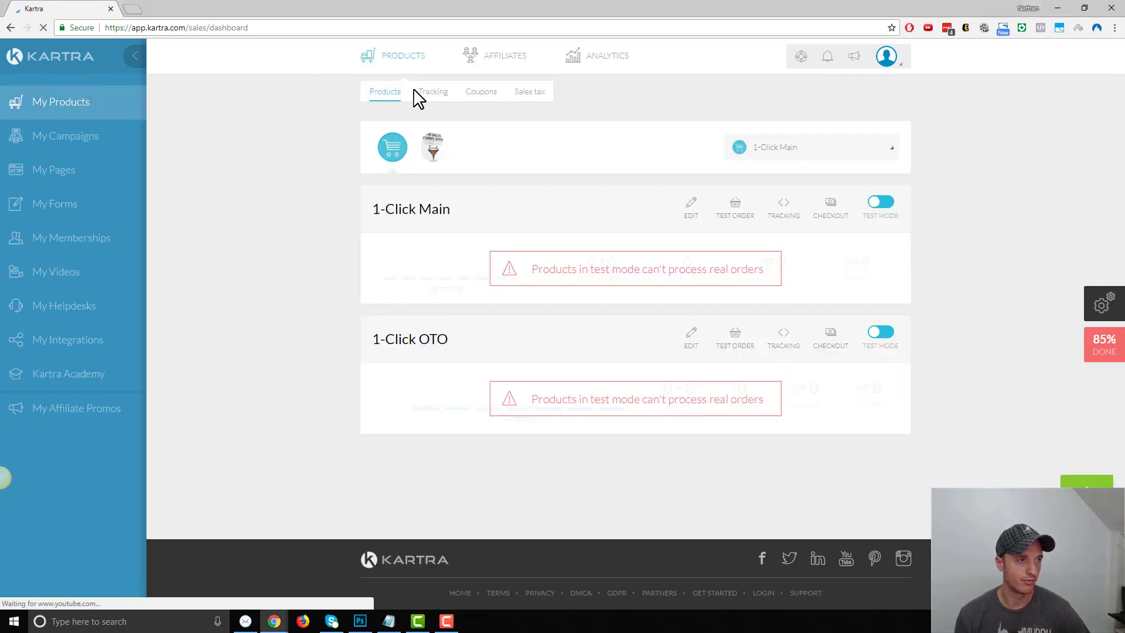
left_click(434, 100)
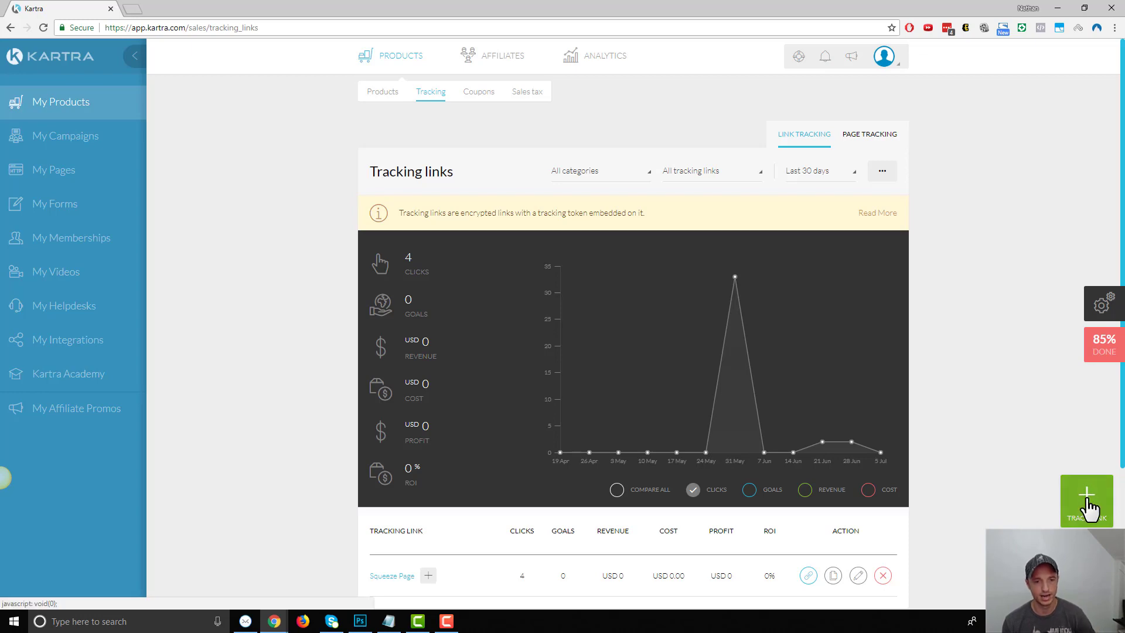
Create a new tracking link named 'Squeeze Page - Free Funnels'
left_click(1087, 504)
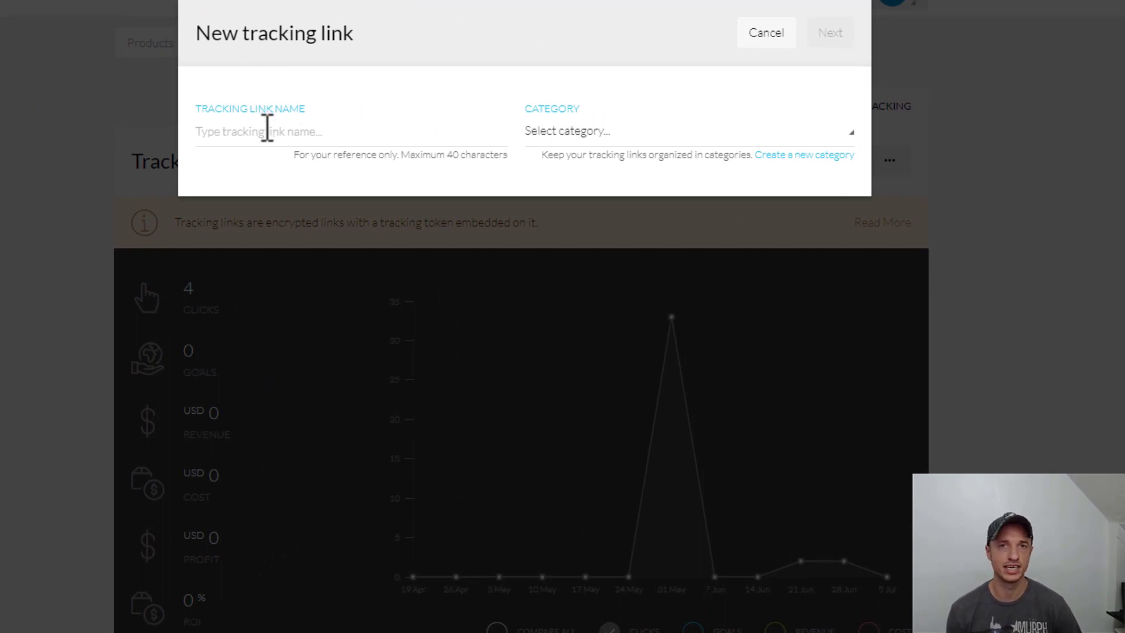
left_click(267, 127)
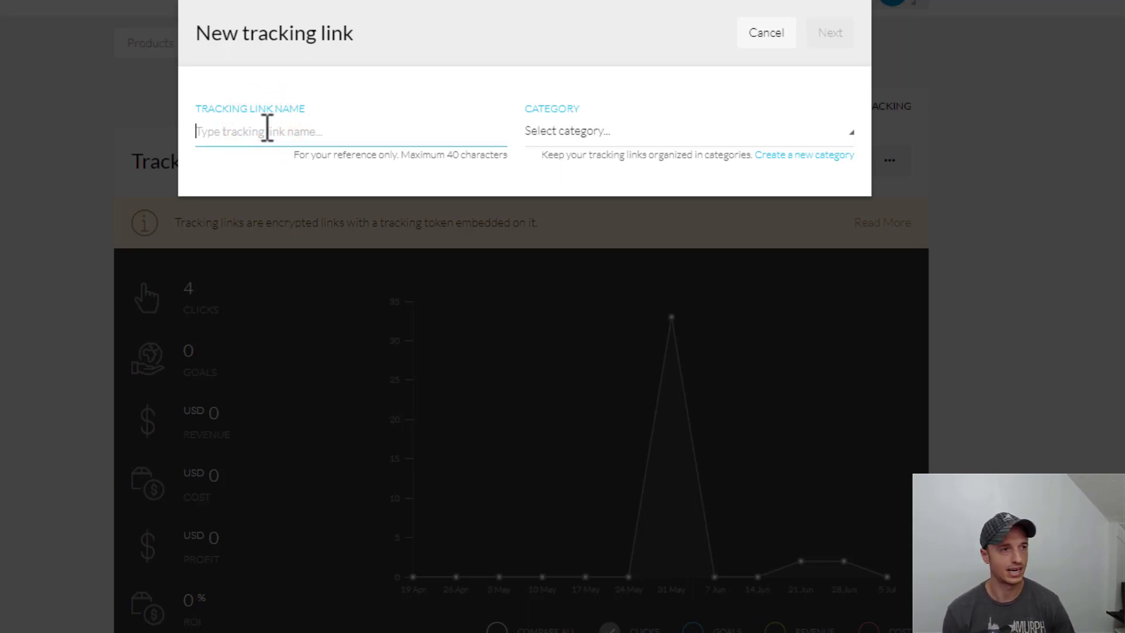
type("Squeeze Page - Free Funnels")
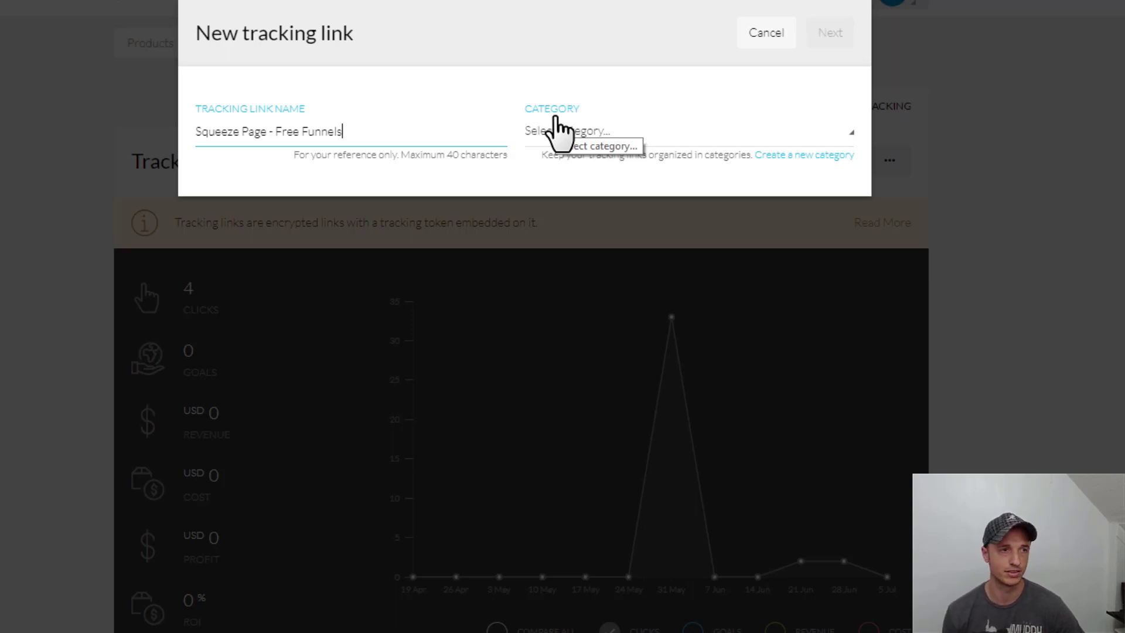
Add a 'Facebook' tracking-link category and assign it to the Squeeze Page - Free Funnels link
left_click(798, 155)
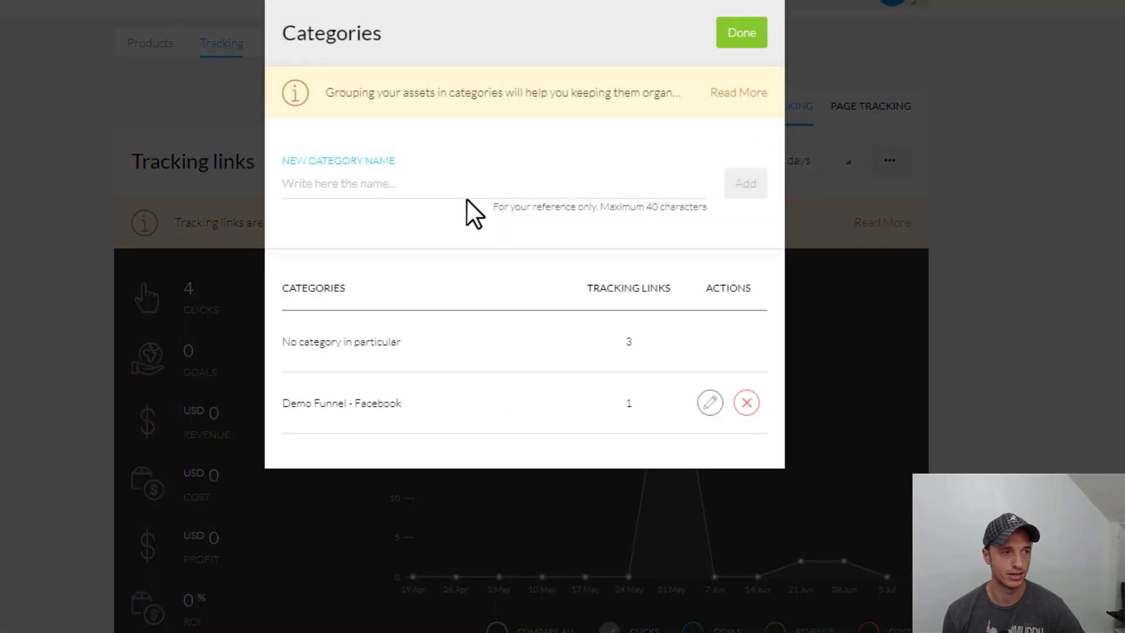
left_click(410, 185)
type("Facebook")
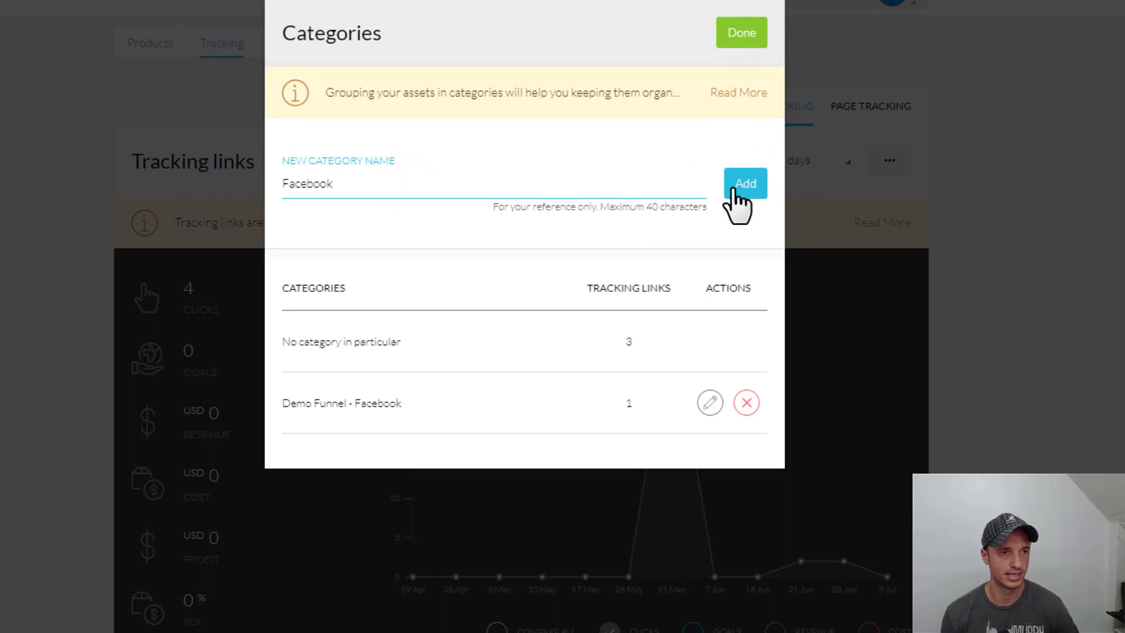
left_click(739, 187)
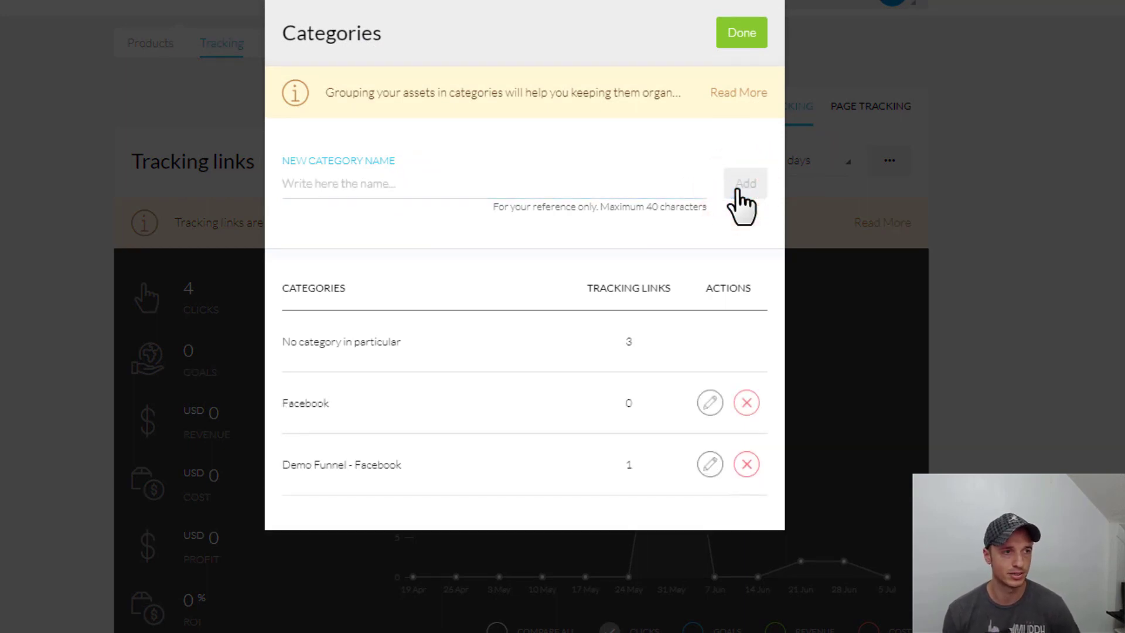
left_click(749, 36)
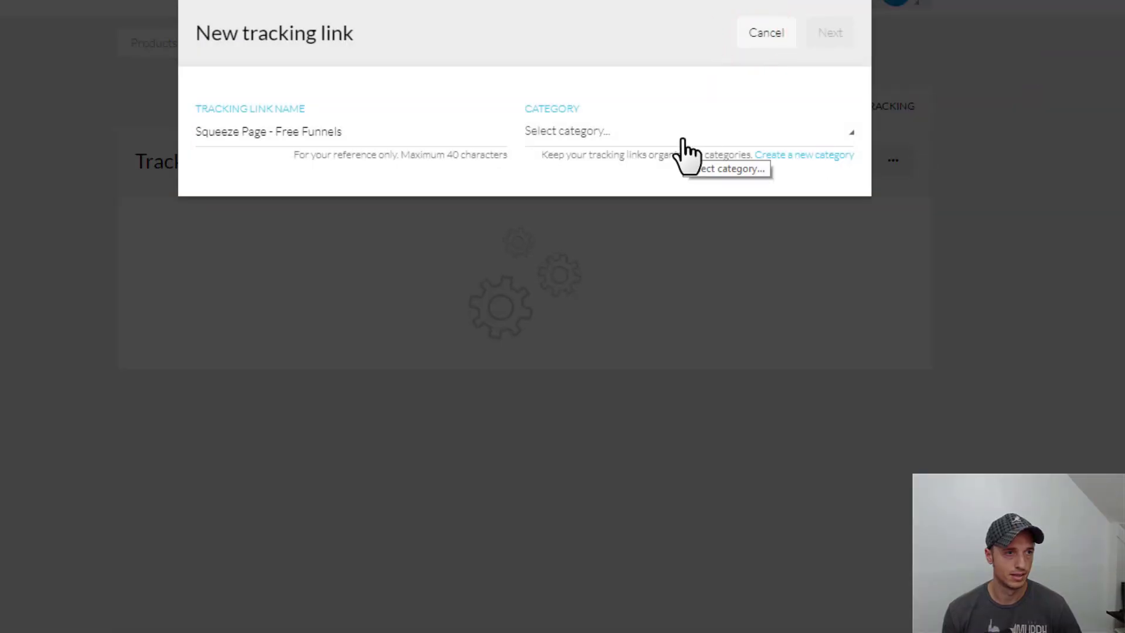
left_click(683, 139)
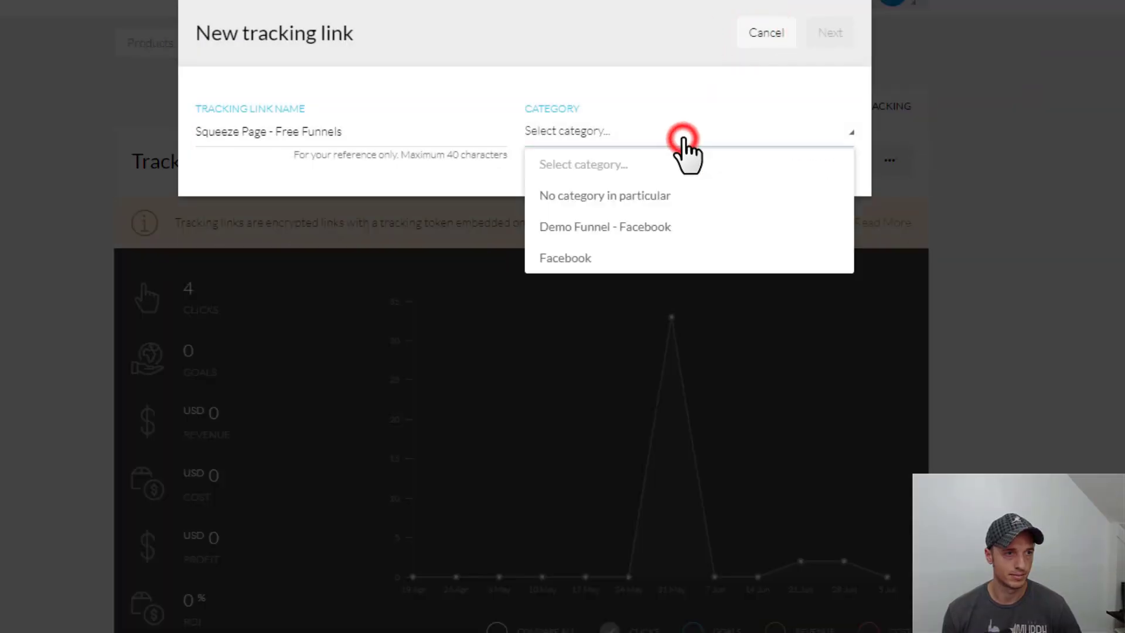
left_click(564, 259)
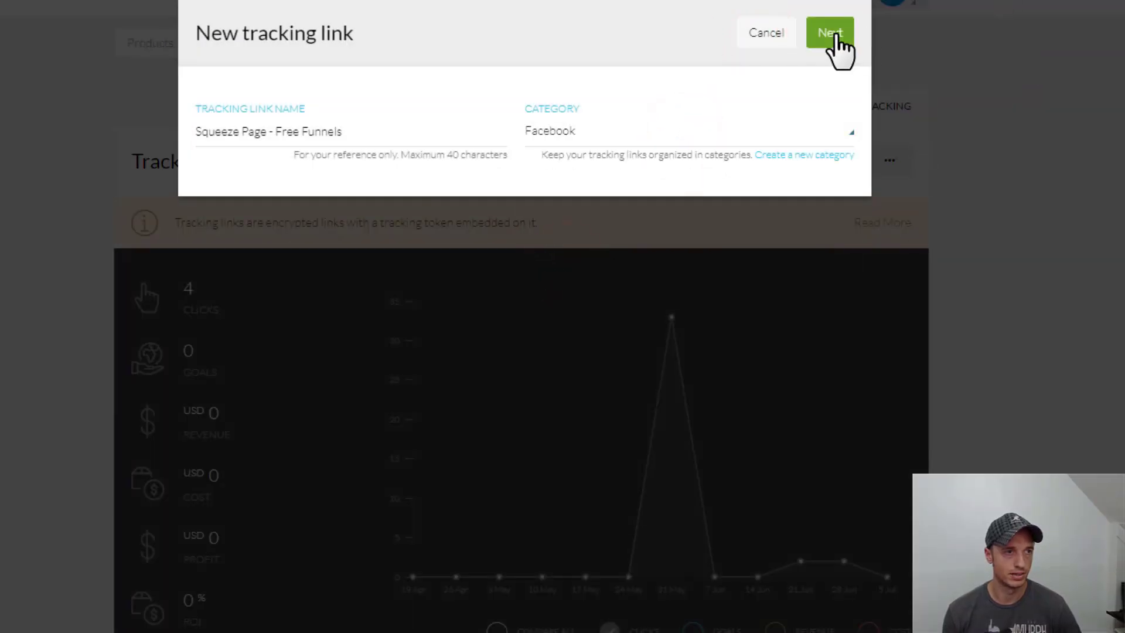
Point the link at Kartra page Squeeze Page - A in the Demo Funnel category, then proceed
left_click(835, 34)
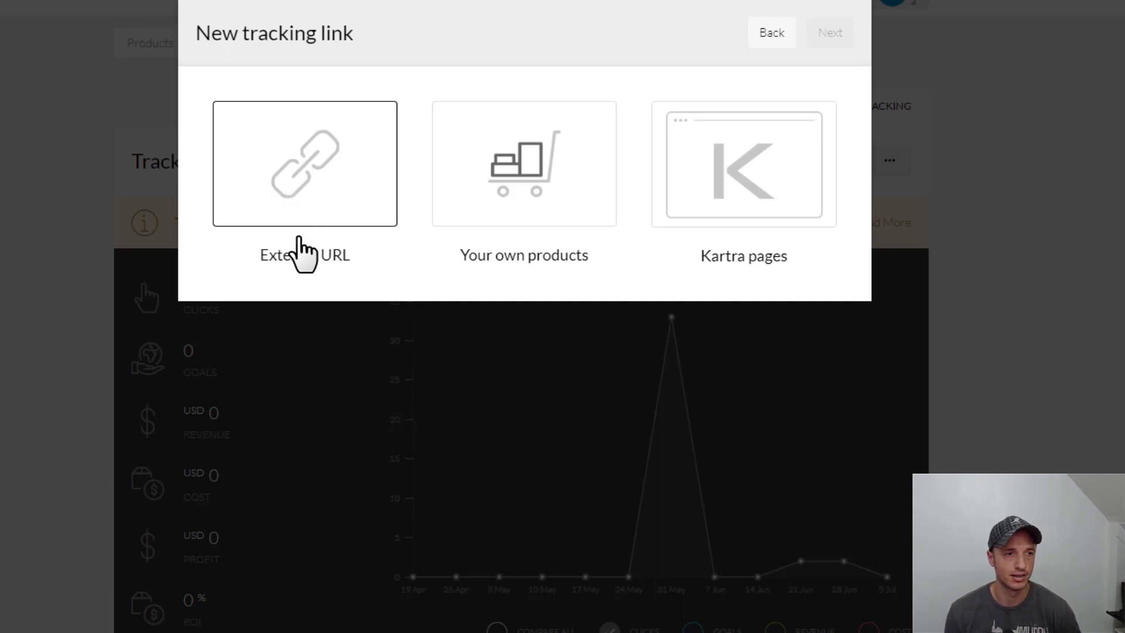
left_click(473, 179)
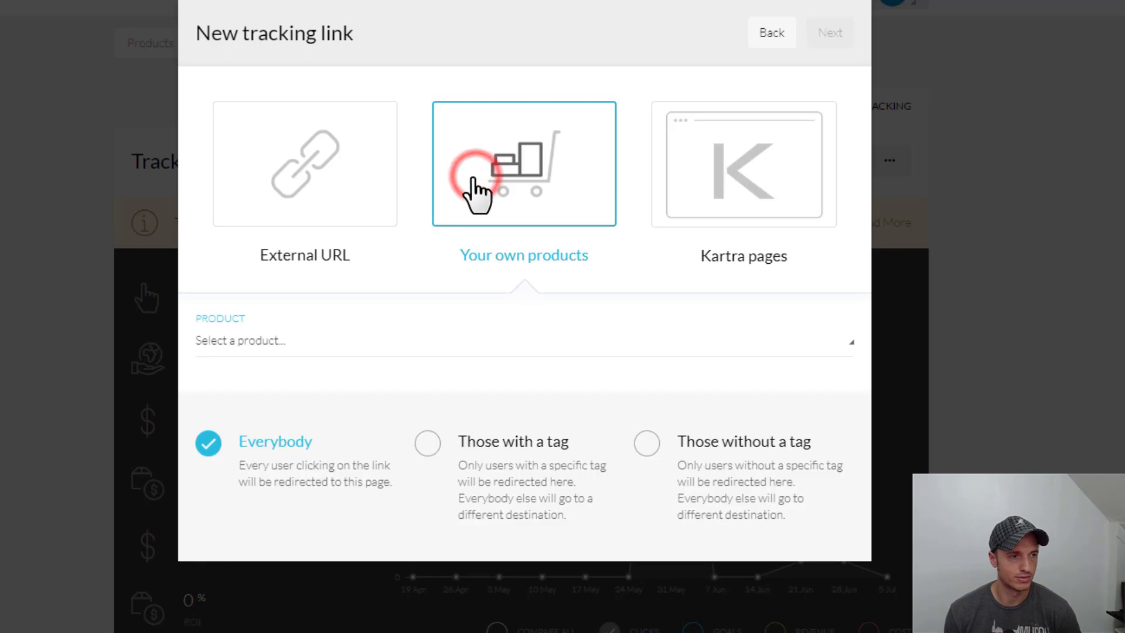
left_click(339, 350)
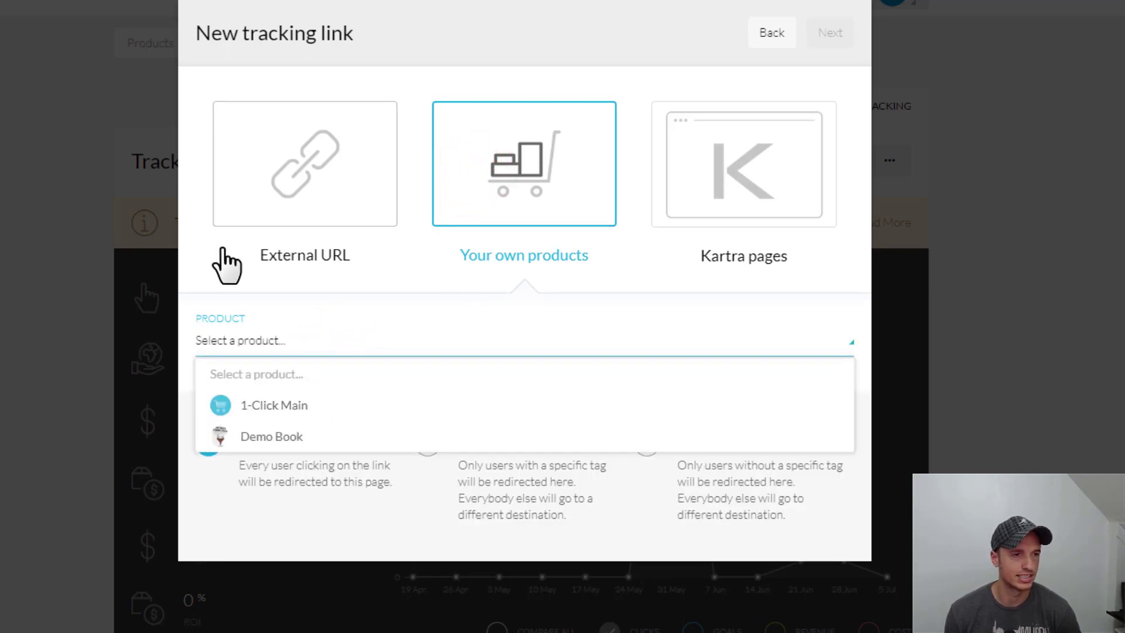
left_click(233, 275)
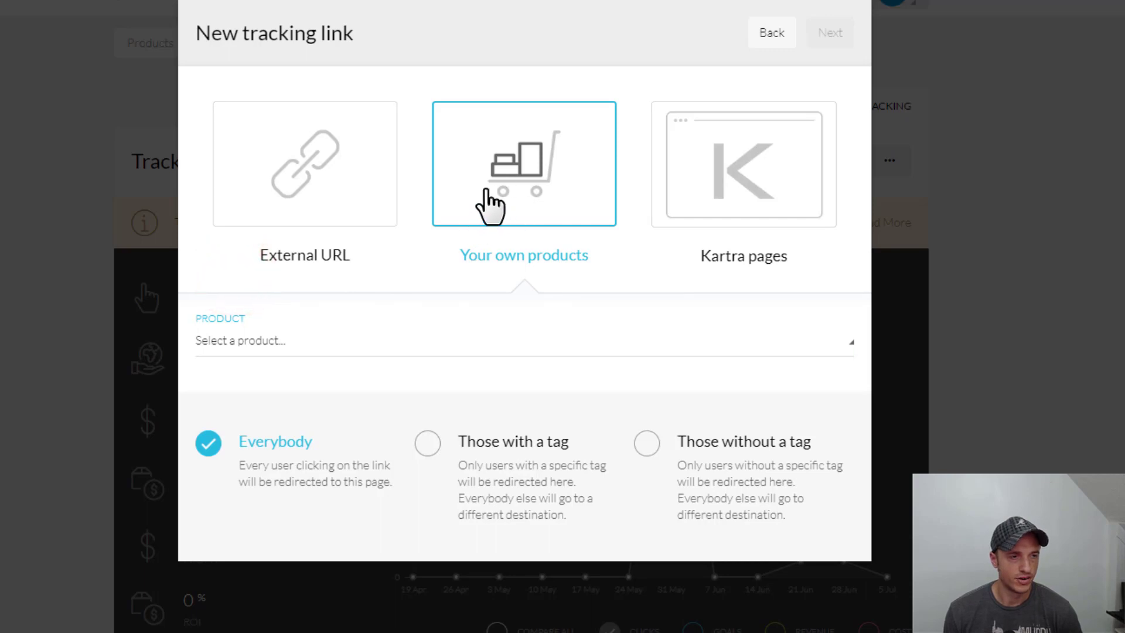
left_click(740, 187)
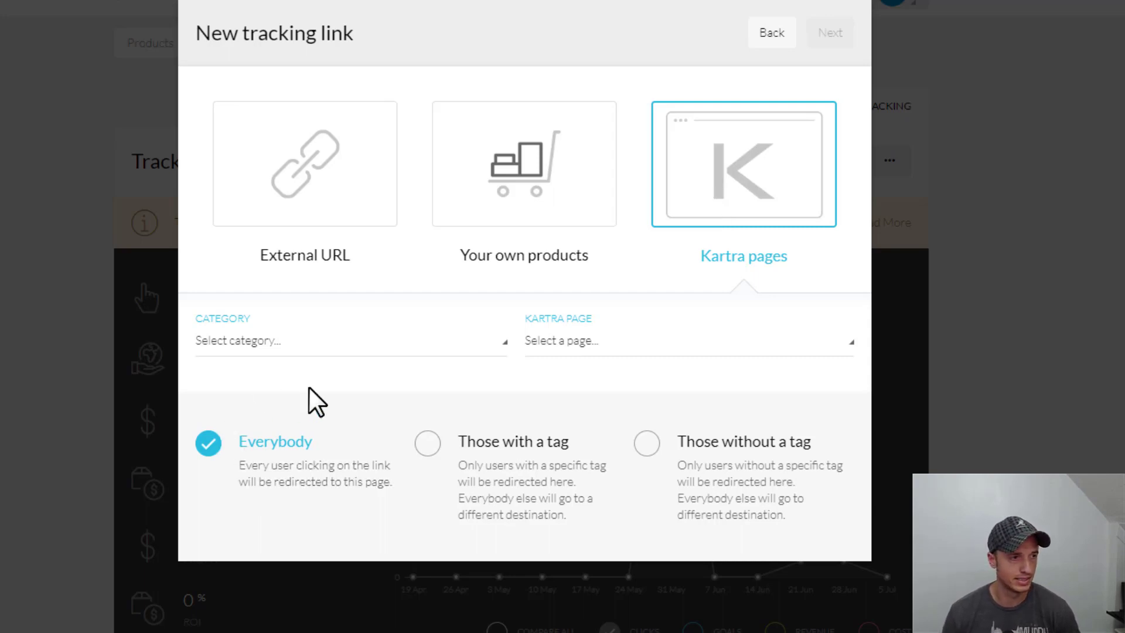
left_click(331, 352)
left_click(258, 440)
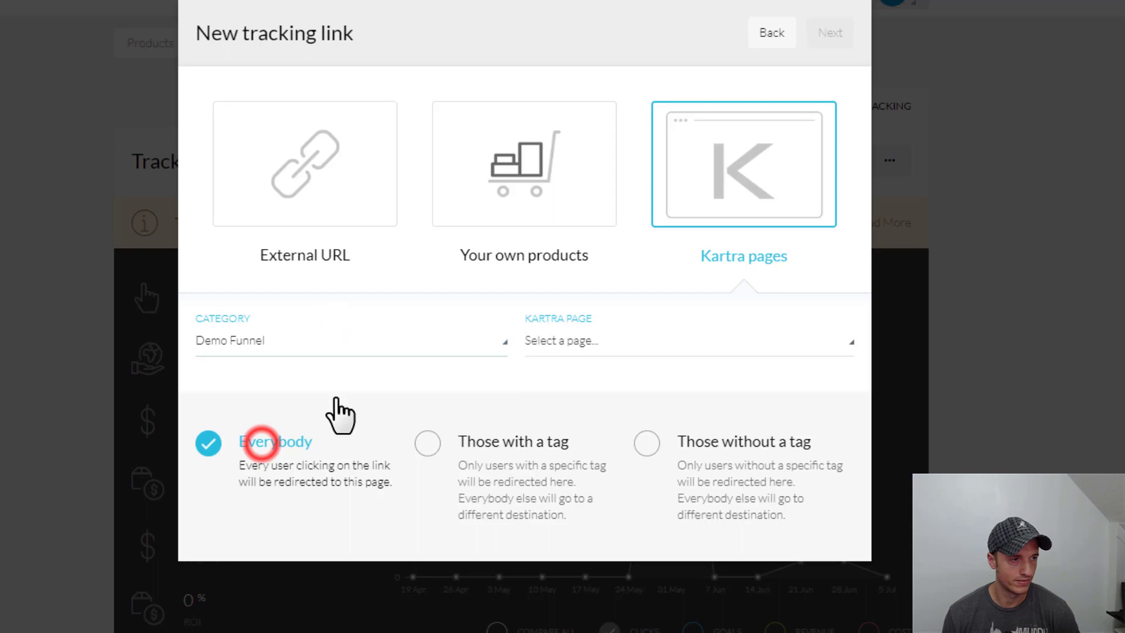
left_click(694, 343)
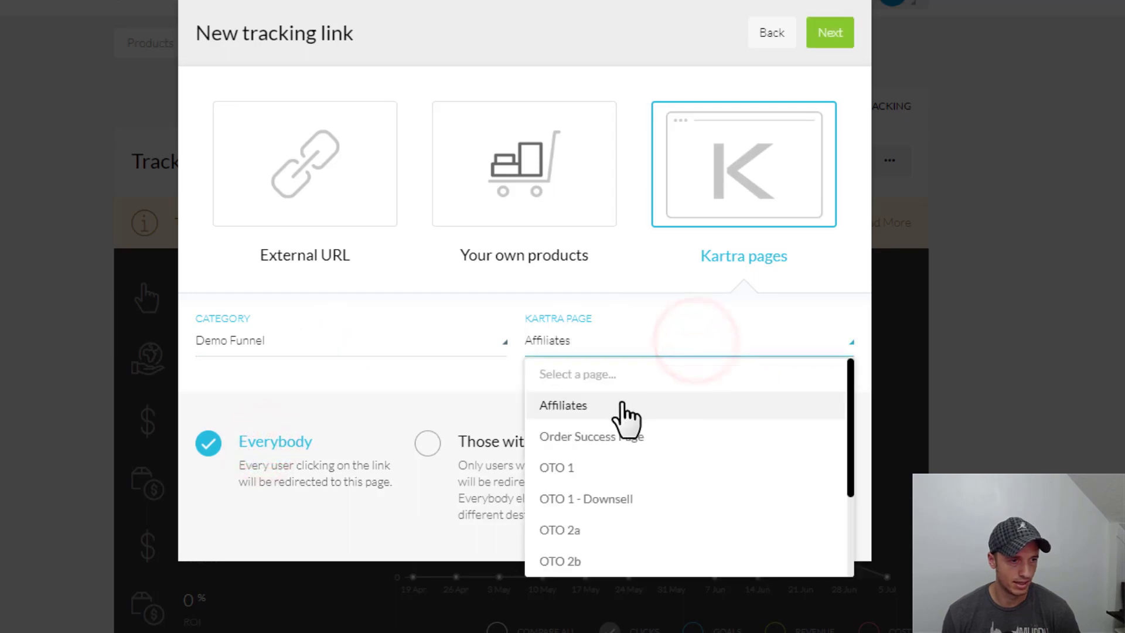
scroll(621, 439, "down", 2)
left_click(614, 530)
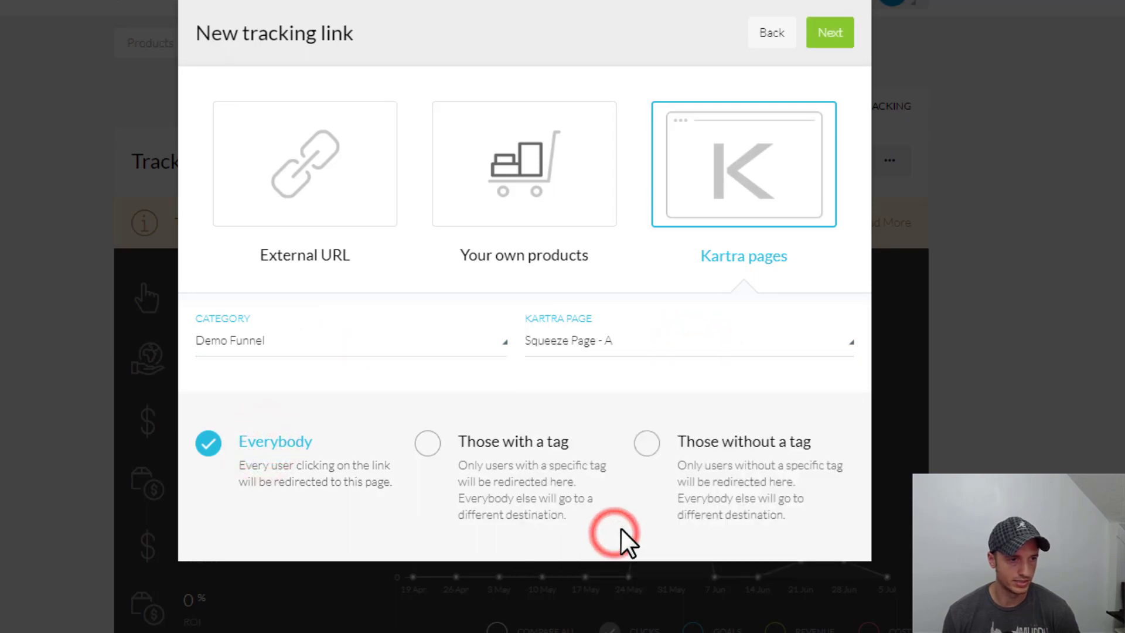
left_click(836, 34)
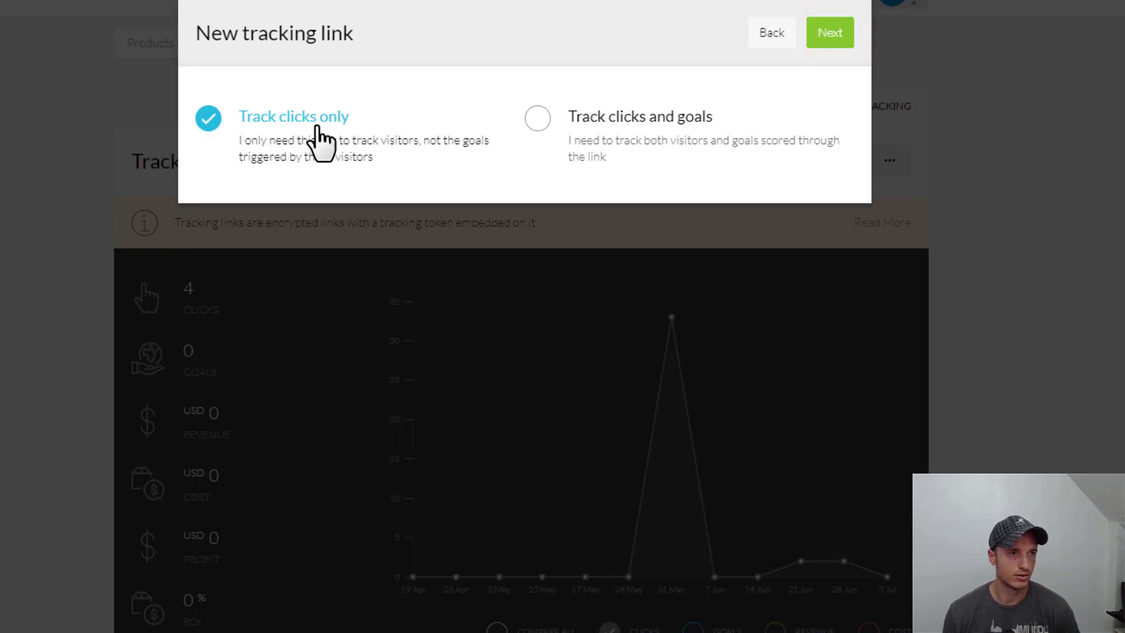
Track goals too, adding an Optin goal for the Demo Squeeze Page Form
left_click(539, 128)
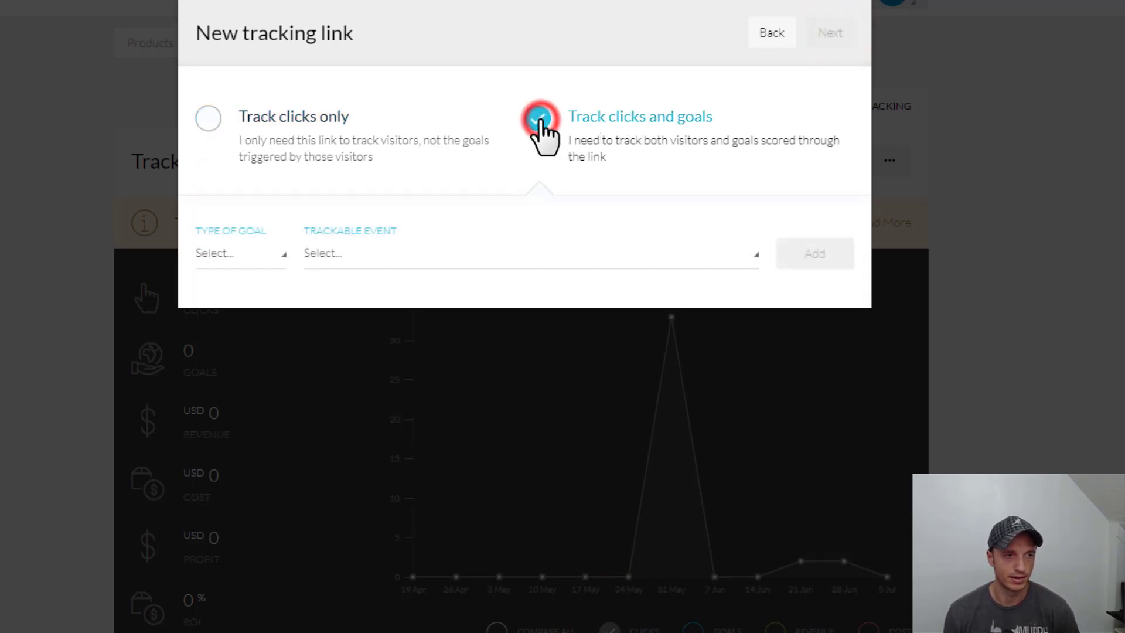
left_click(236, 257)
left_click(229, 319)
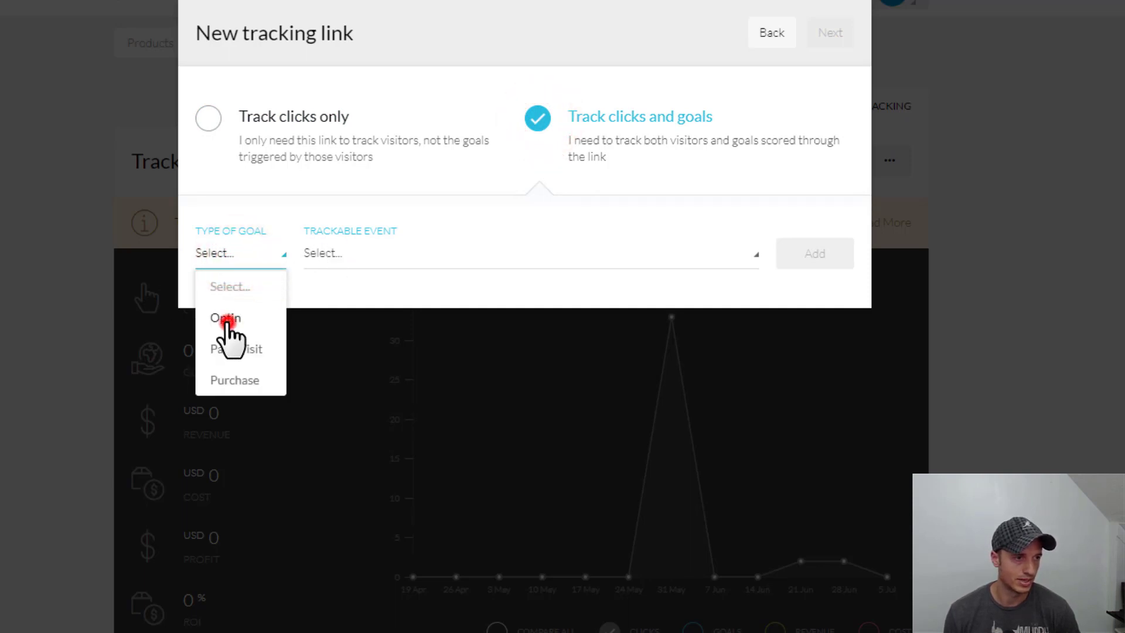
left_click(428, 249)
left_click(359, 319)
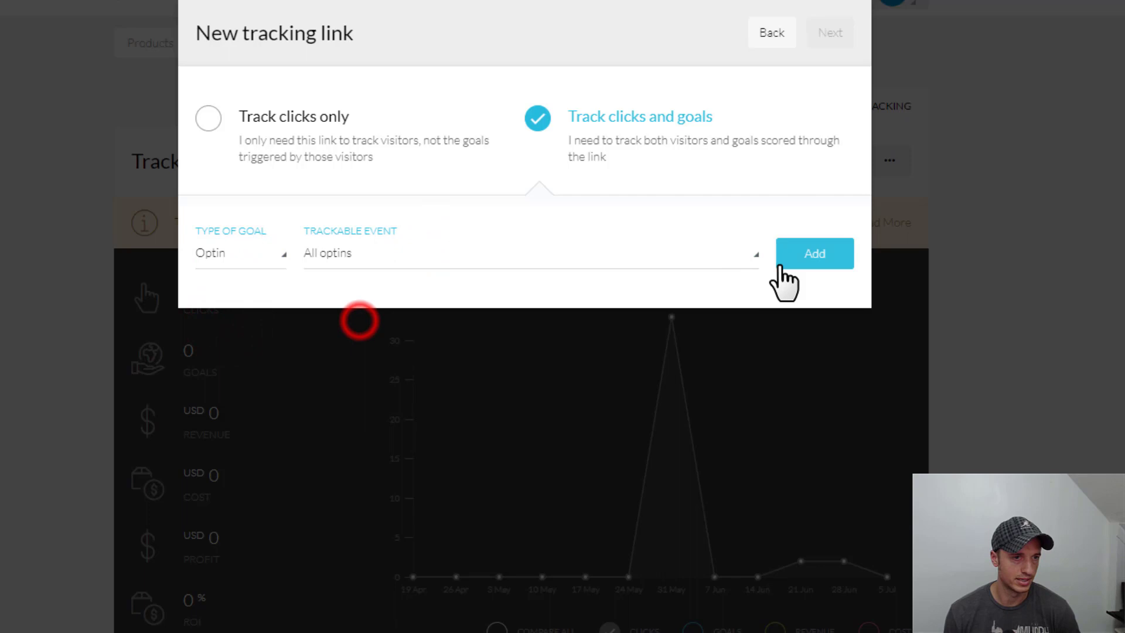
left_click(667, 259)
left_click(335, 349)
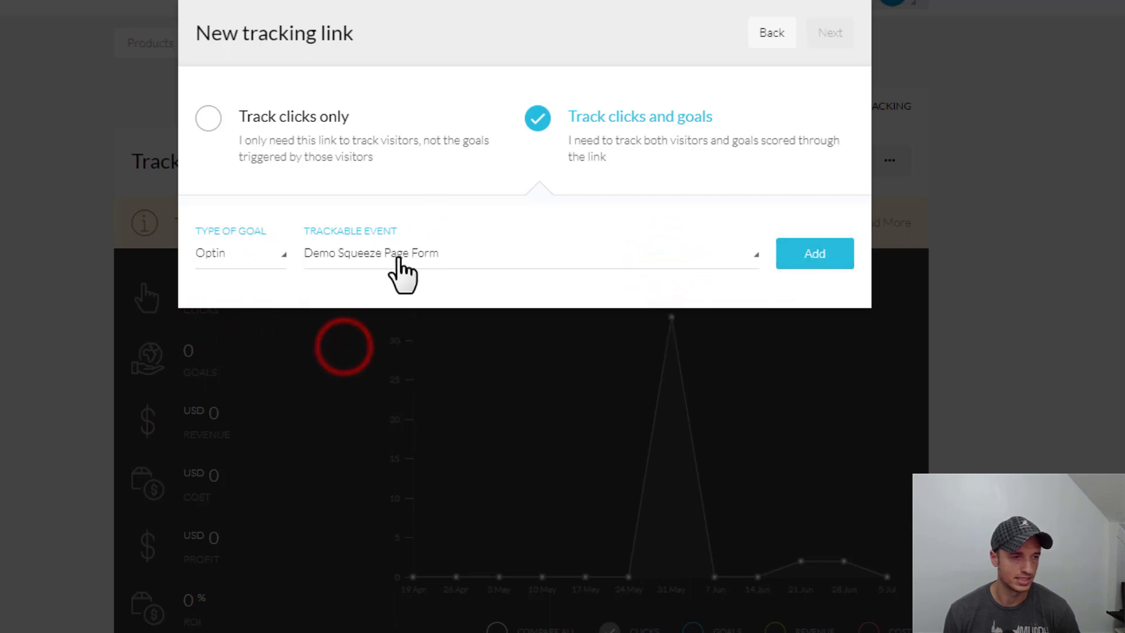
left_click(818, 255)
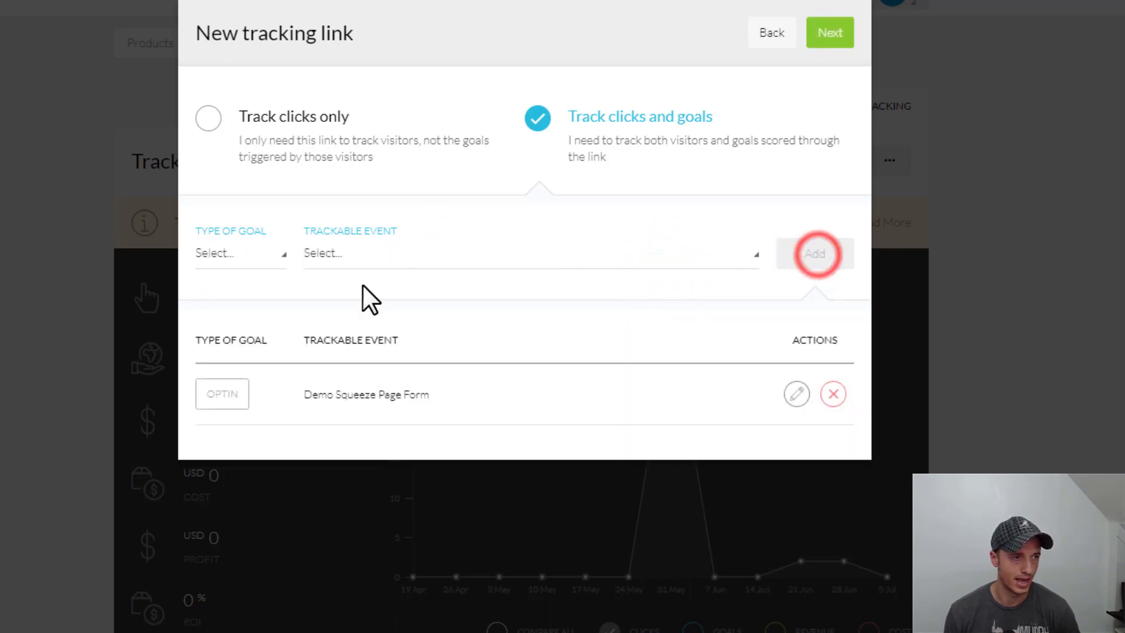
left_click(251, 253)
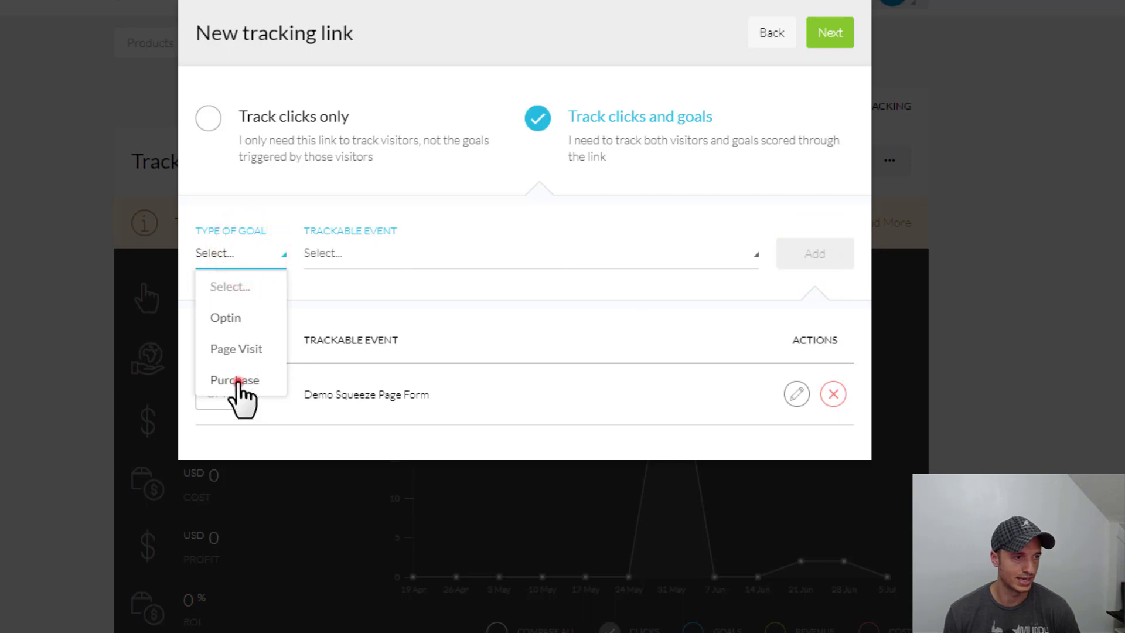
Add a purchase goal for Demo Book in the Demo Book funnel at any price
left_click(235, 381)
left_click(450, 254)
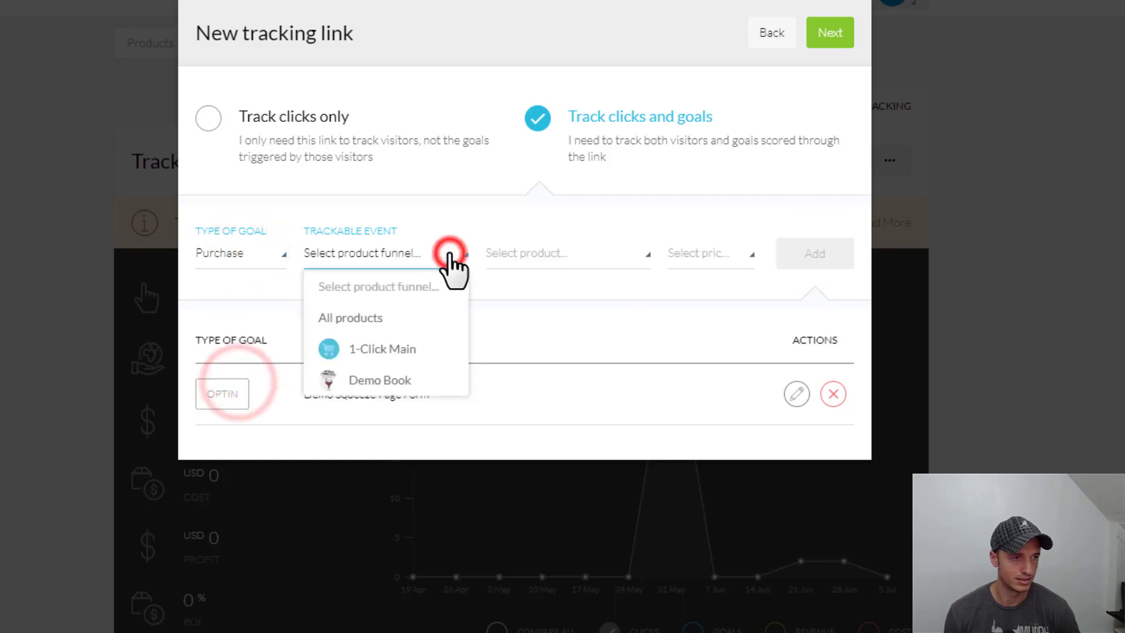
left_click(377, 385)
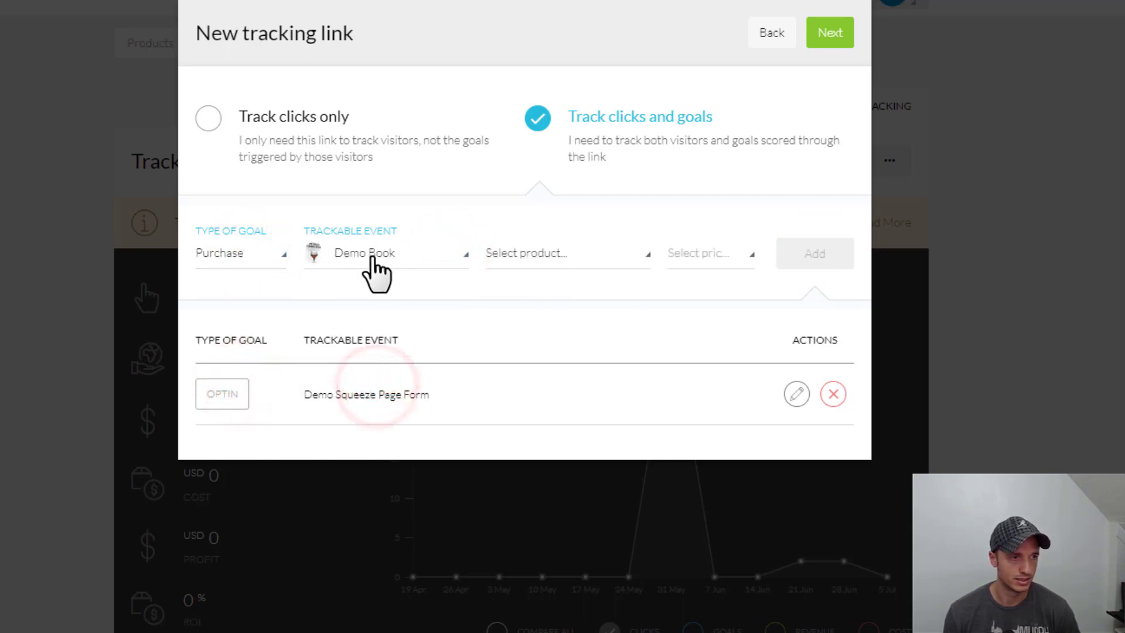
left_click(536, 257)
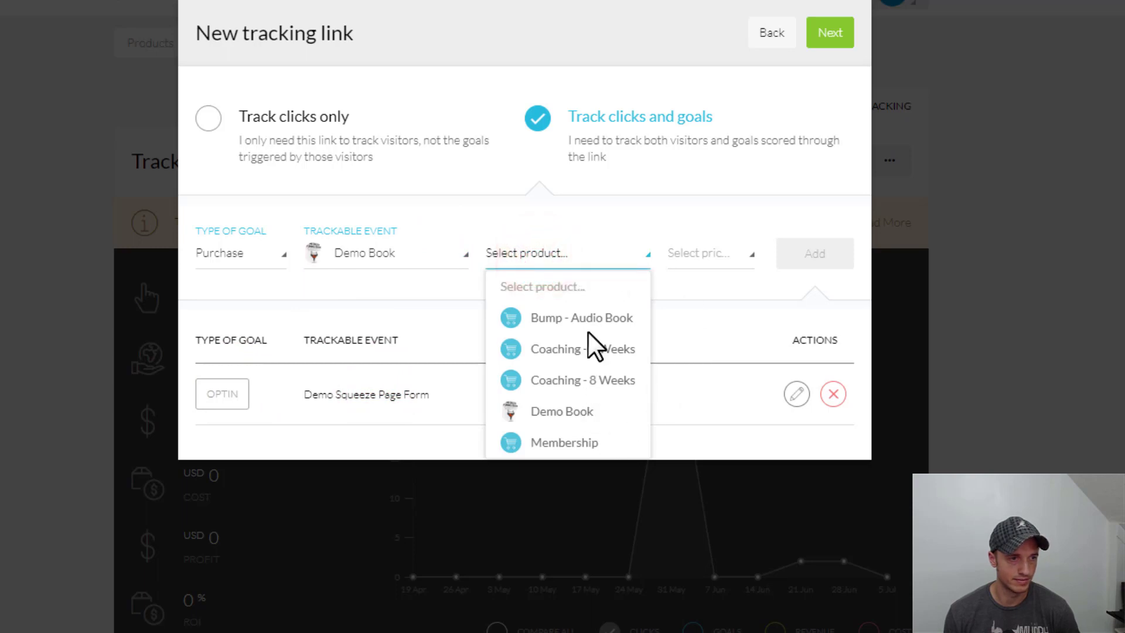
left_click(572, 411)
left_click(705, 256)
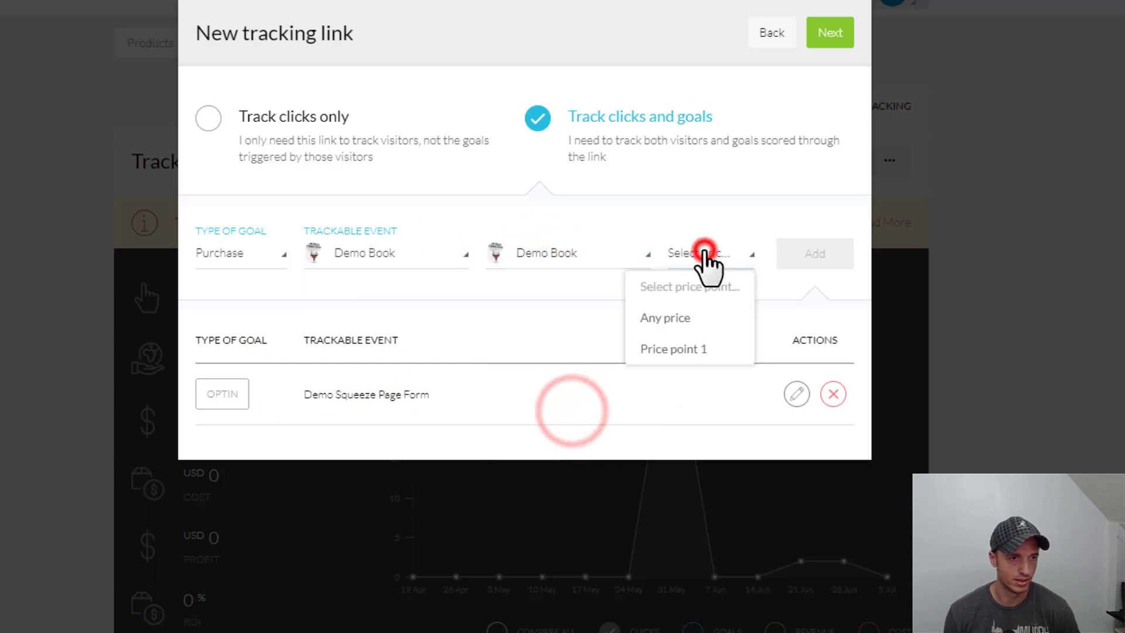
left_click(677, 318)
left_click(816, 254)
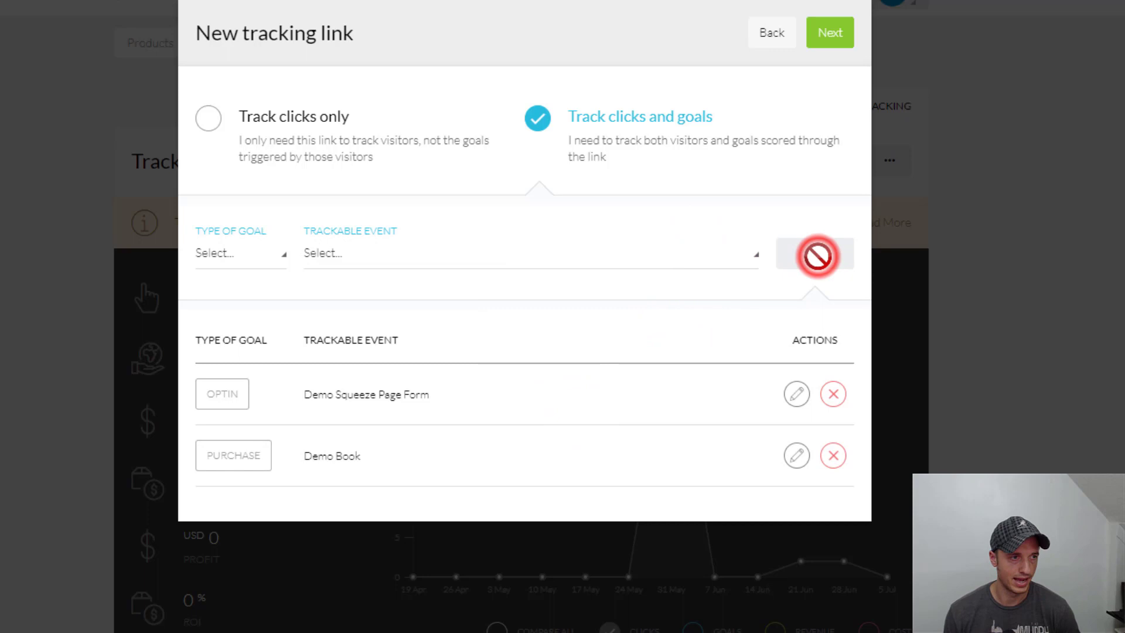
Add a purchase goal for Bump - Audio Book in the Demo Book funnel at any price
left_click(231, 255)
left_click(234, 381)
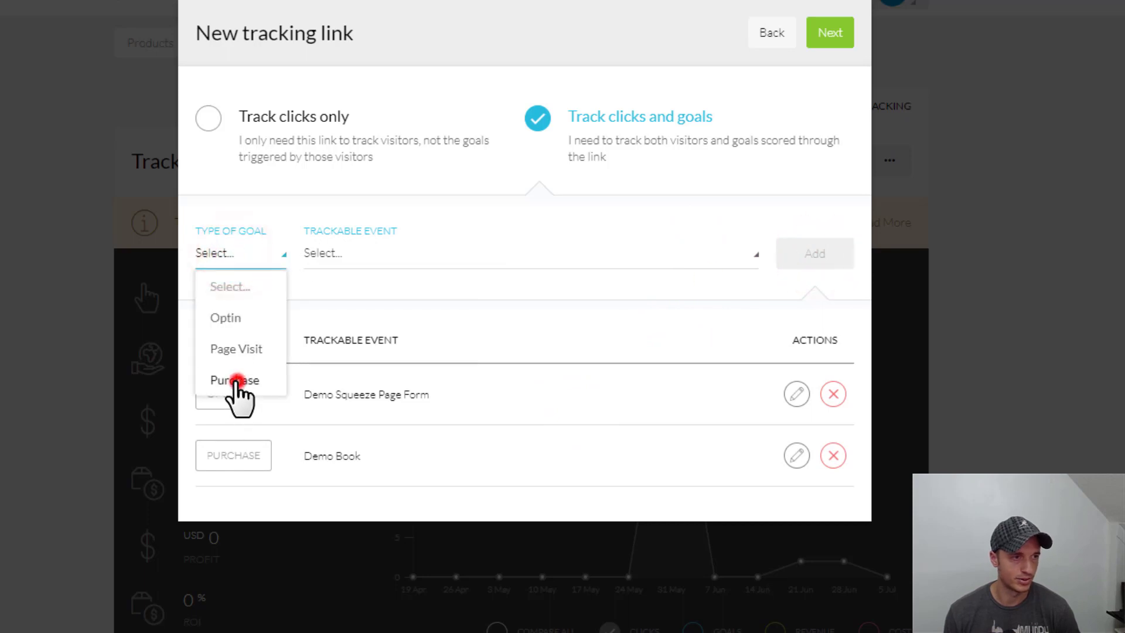
left_click(382, 258)
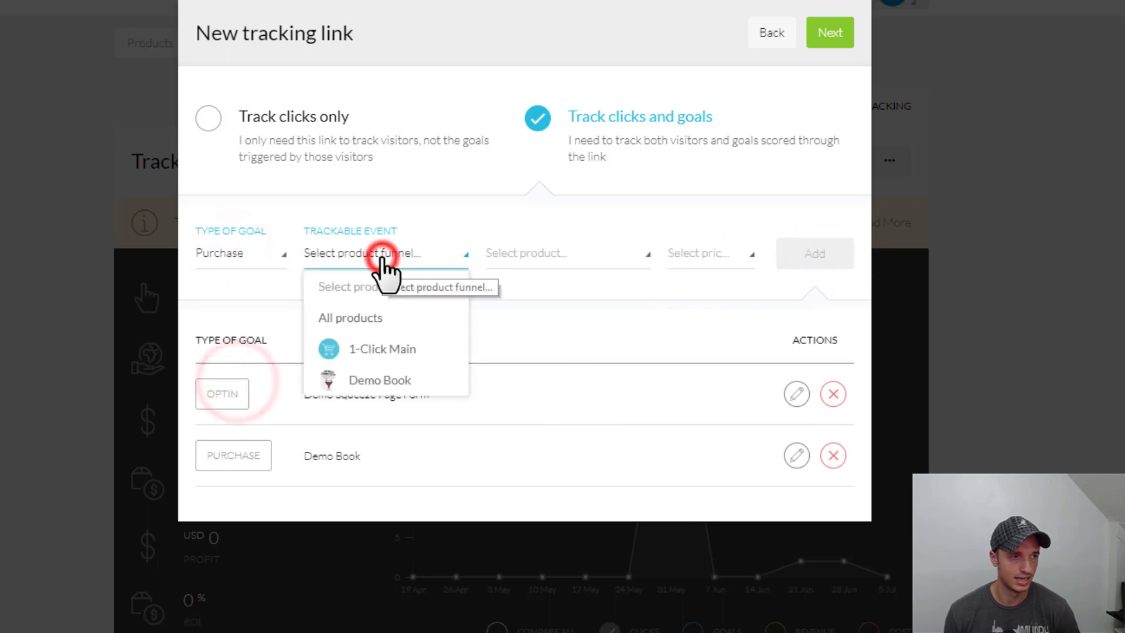
left_click(370, 379)
left_click(611, 229)
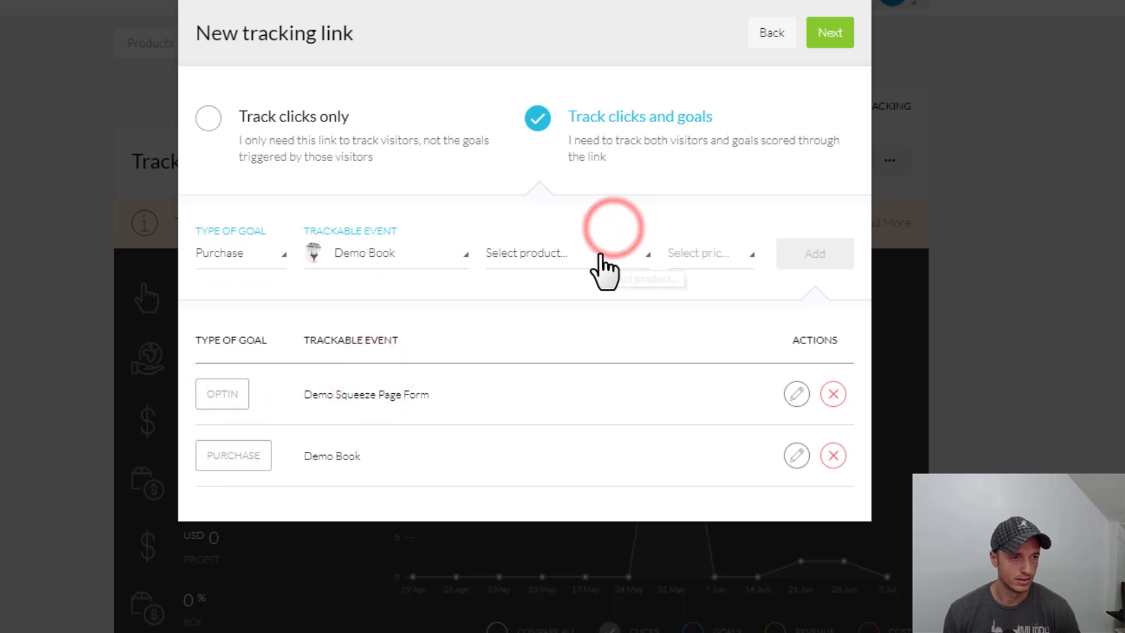
left_click(599, 253)
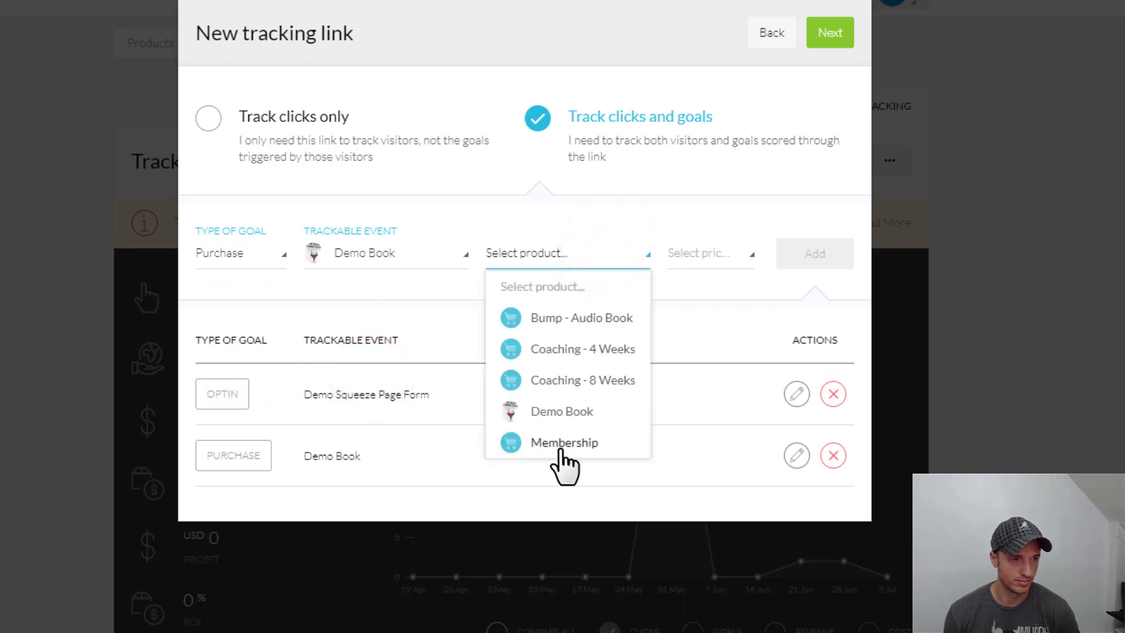
left_click(579, 318)
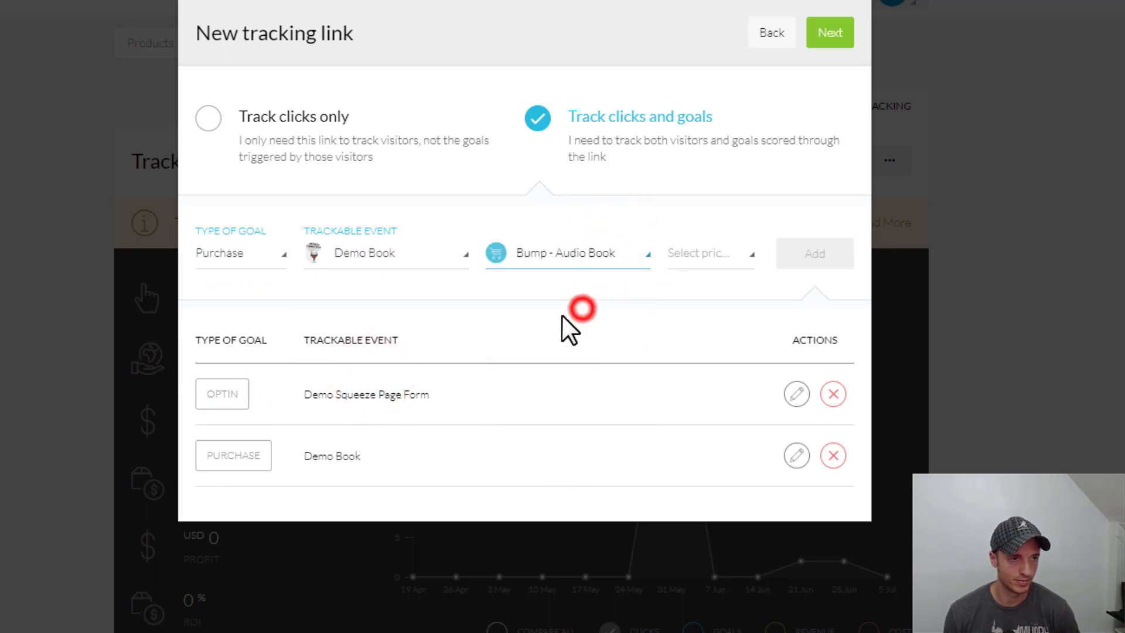
left_click(711, 256)
left_click(682, 318)
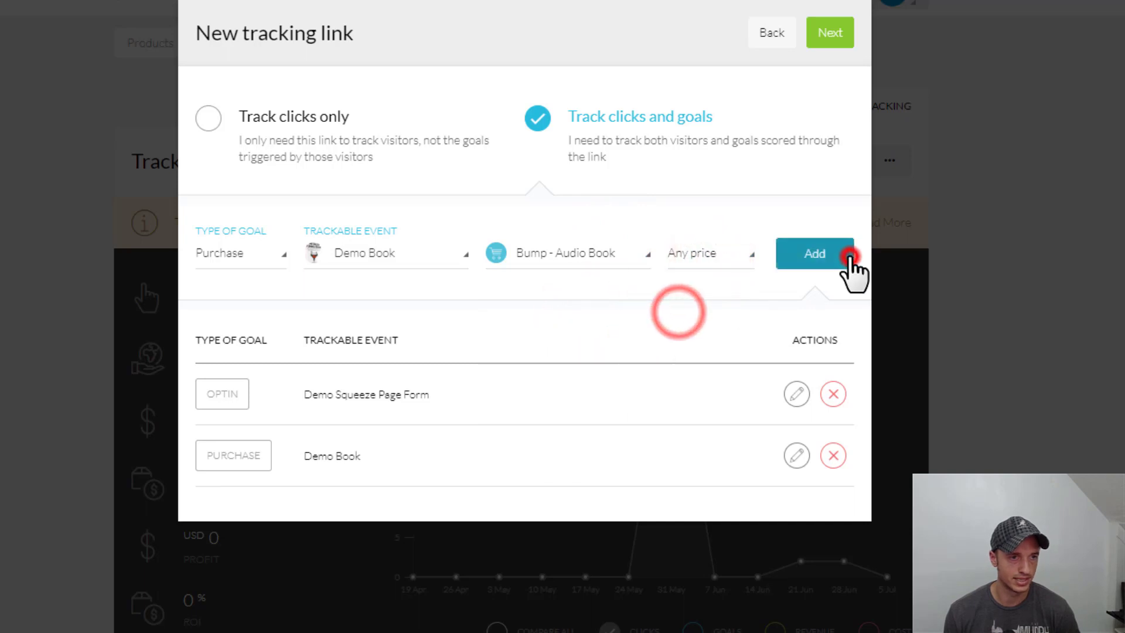
left_click(846, 254)
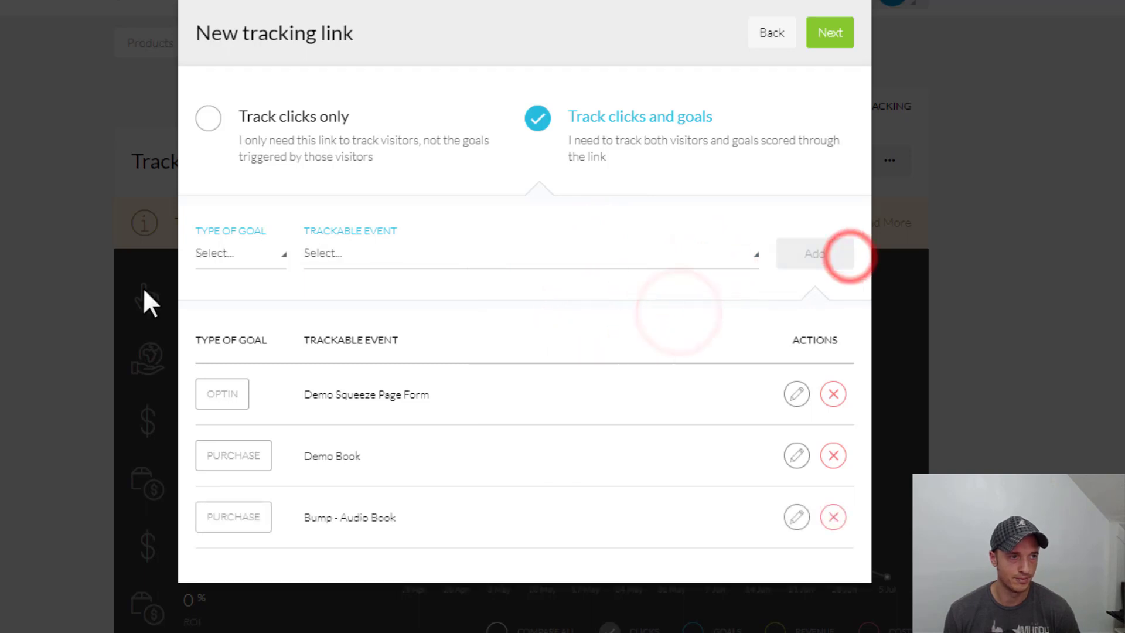
Leave the goal list with these three goals and continue to the tagging step
left_click(249, 261)
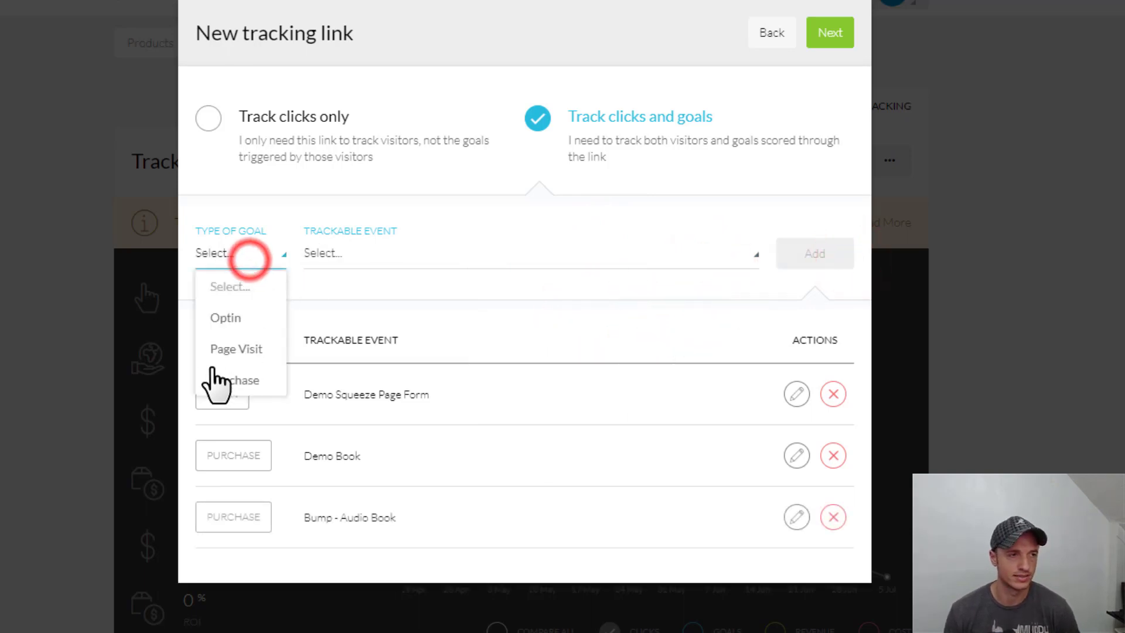
left_click(516, 290)
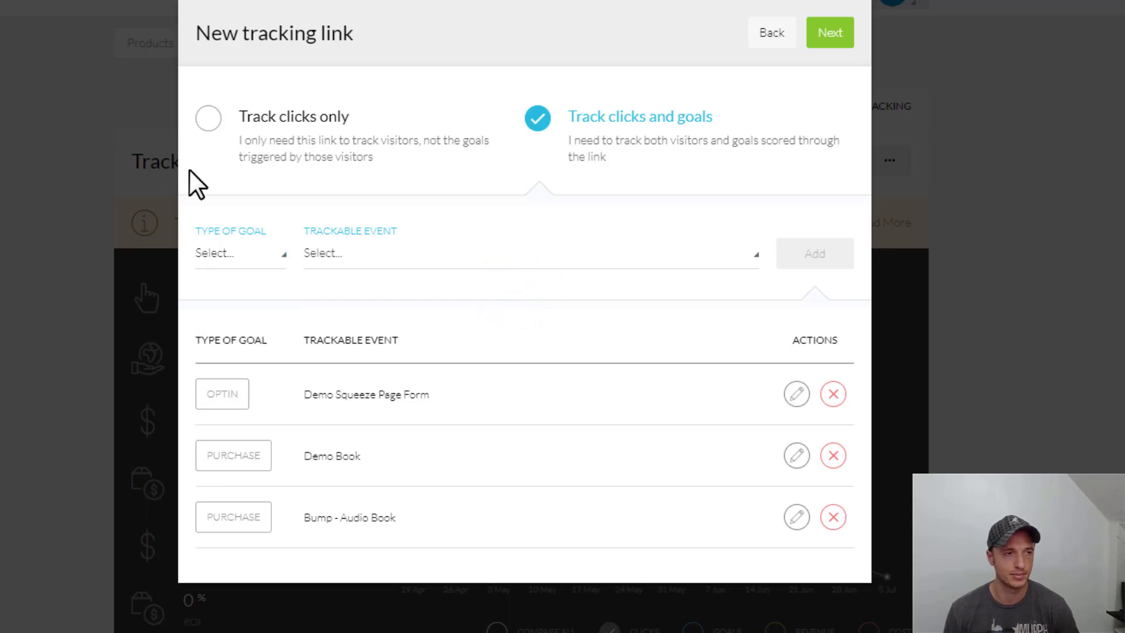
left_click(828, 33)
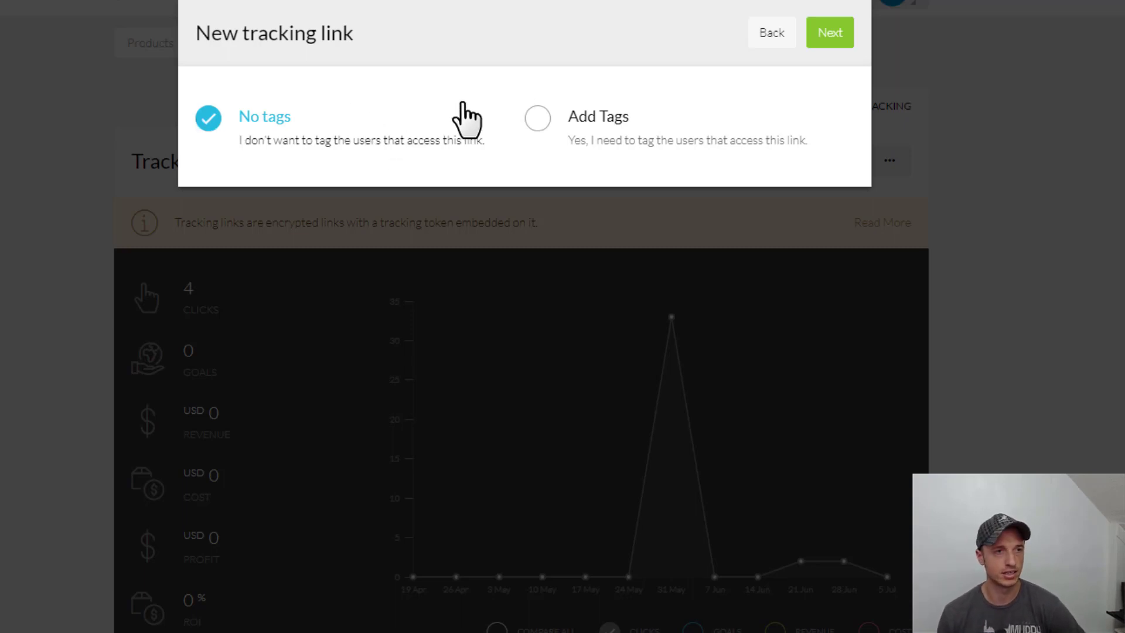
Keep no tags, enable tracking IDs, create the link, and select the generated URL
left_click(825, 35)
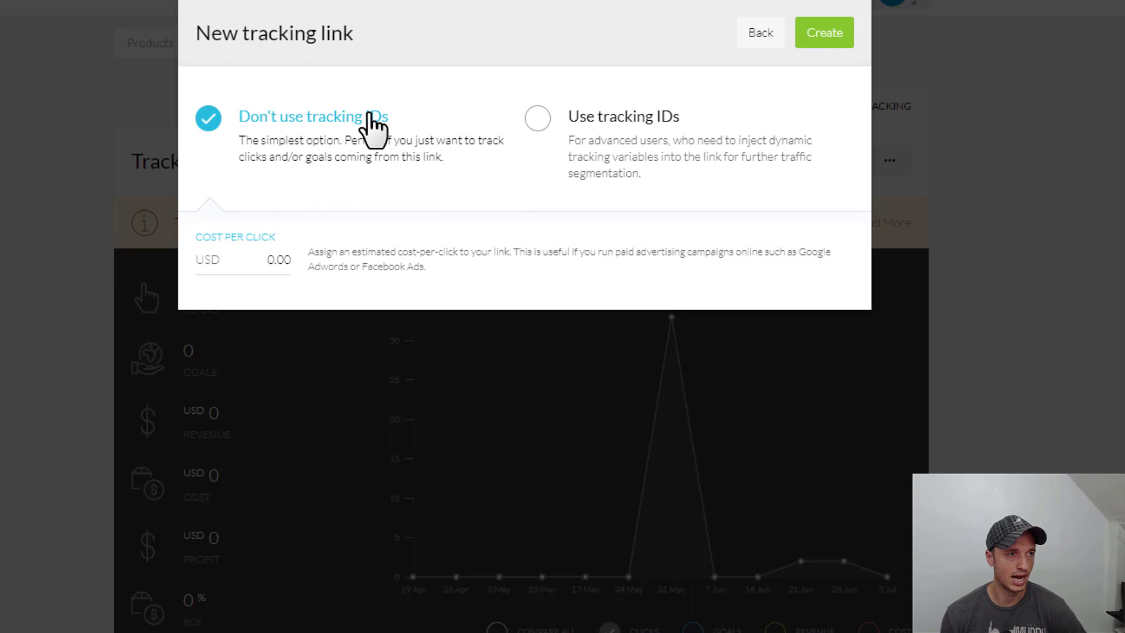
left_click(534, 123)
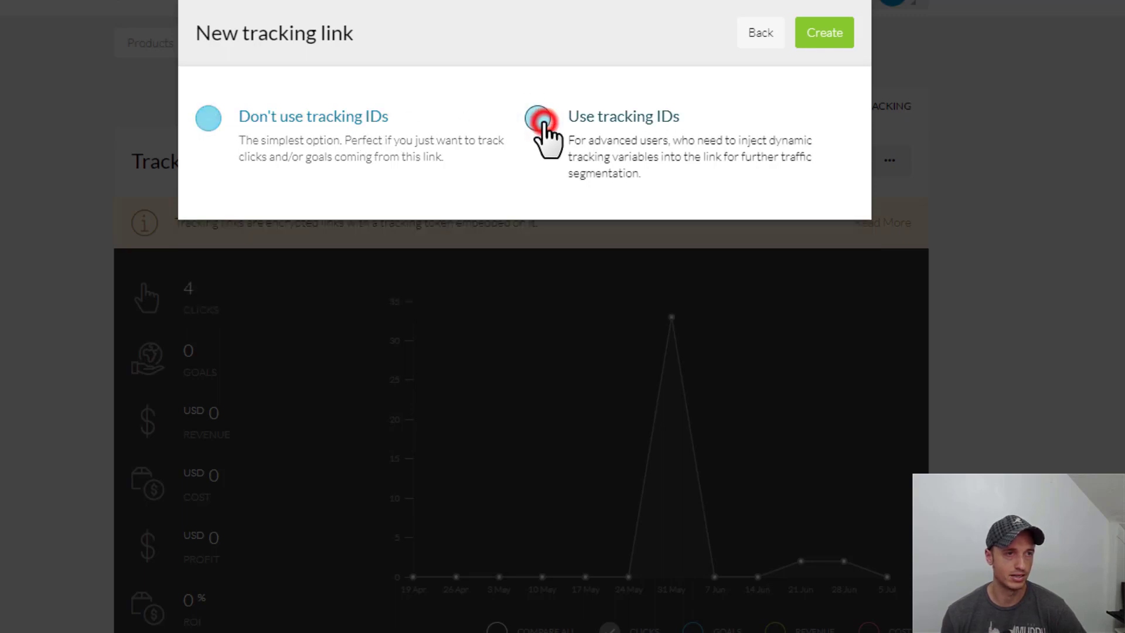
left_click(806, 34)
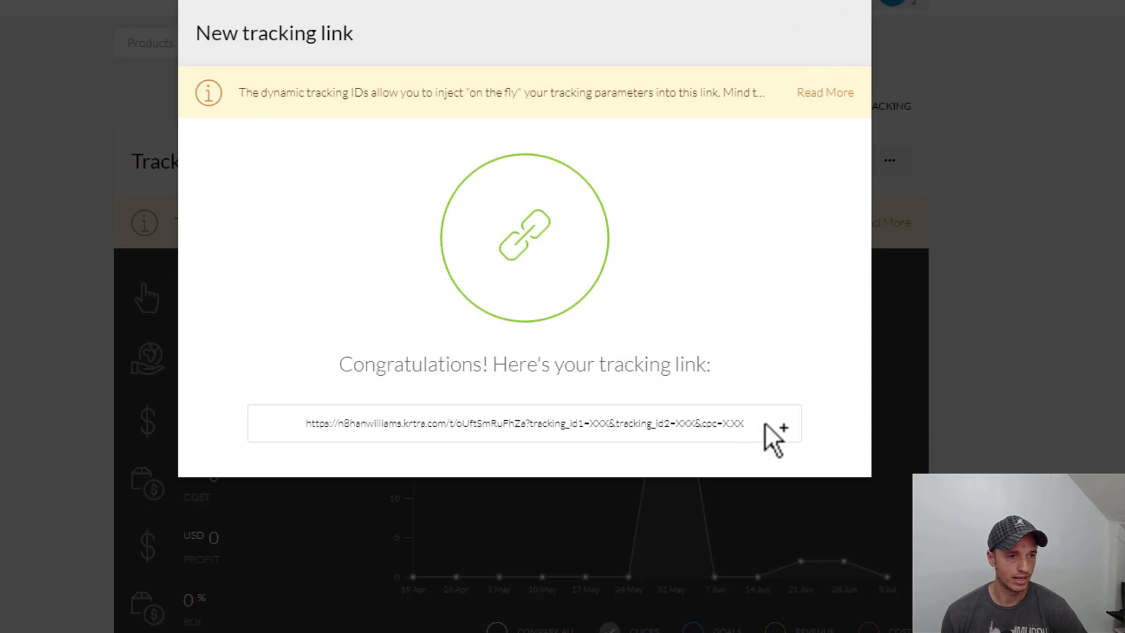
left_click_drag(765, 422, 272, 431)
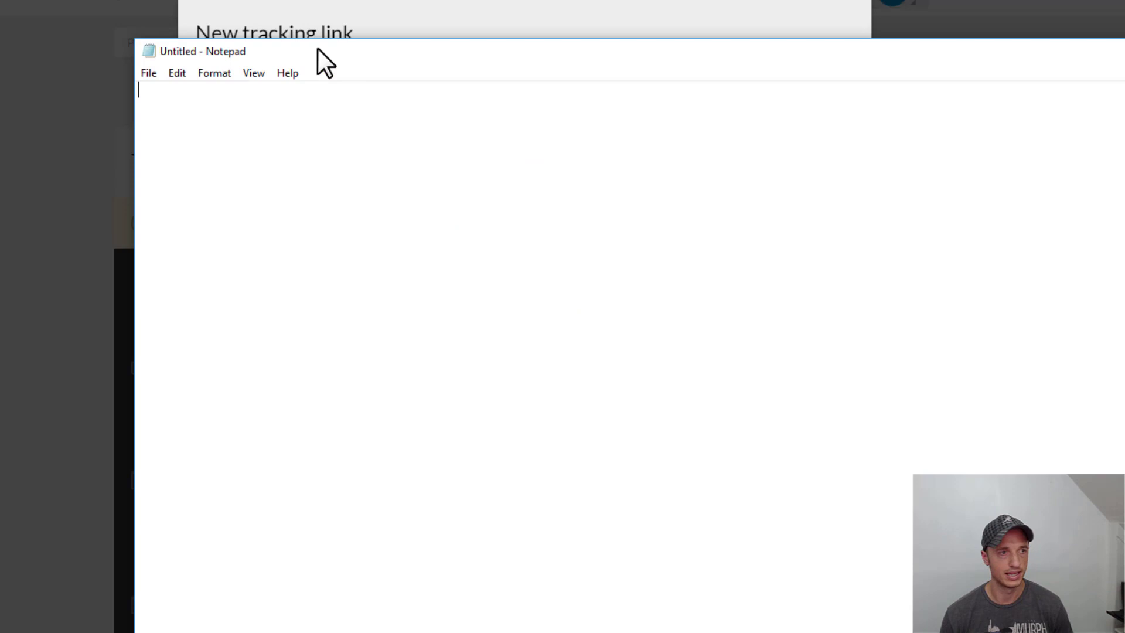
Paste the tracking link into Notepad and change cpc=X.XX to cpc=.5
left_click(359, 115)
type("https://n8hanwilliams.krtra.com/t/oUftSmRuFhZa?tracking_id1=XXX&tracking_id2=XXX&cpc=X.XX")
left_click_drag(425, 55, 179, 45)
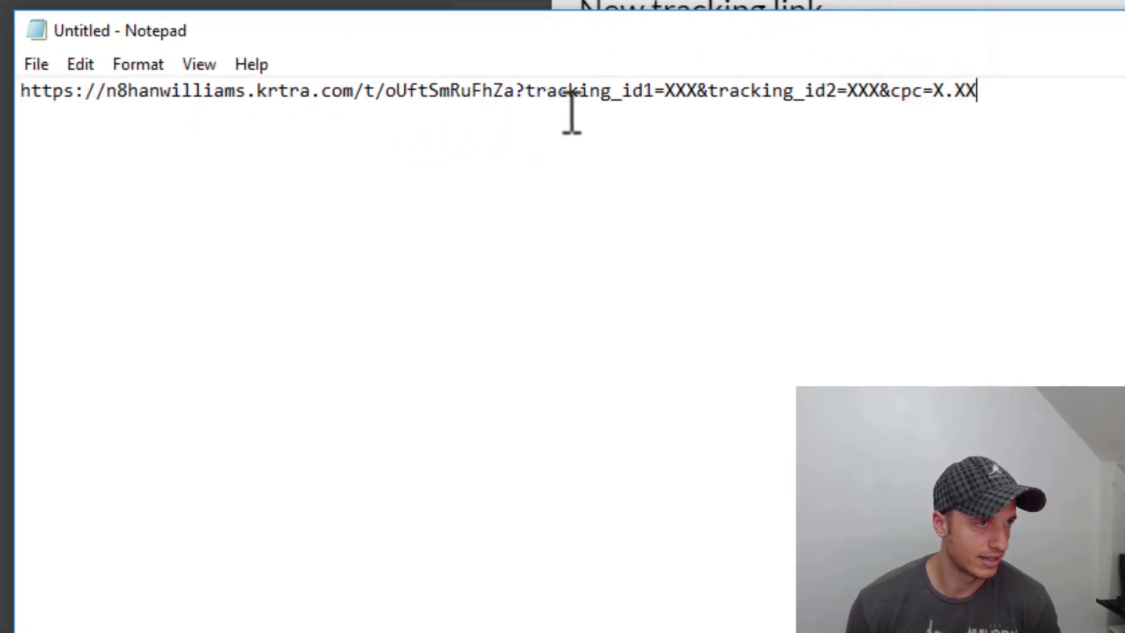
left_click(669, 91)
double_click(671, 92)
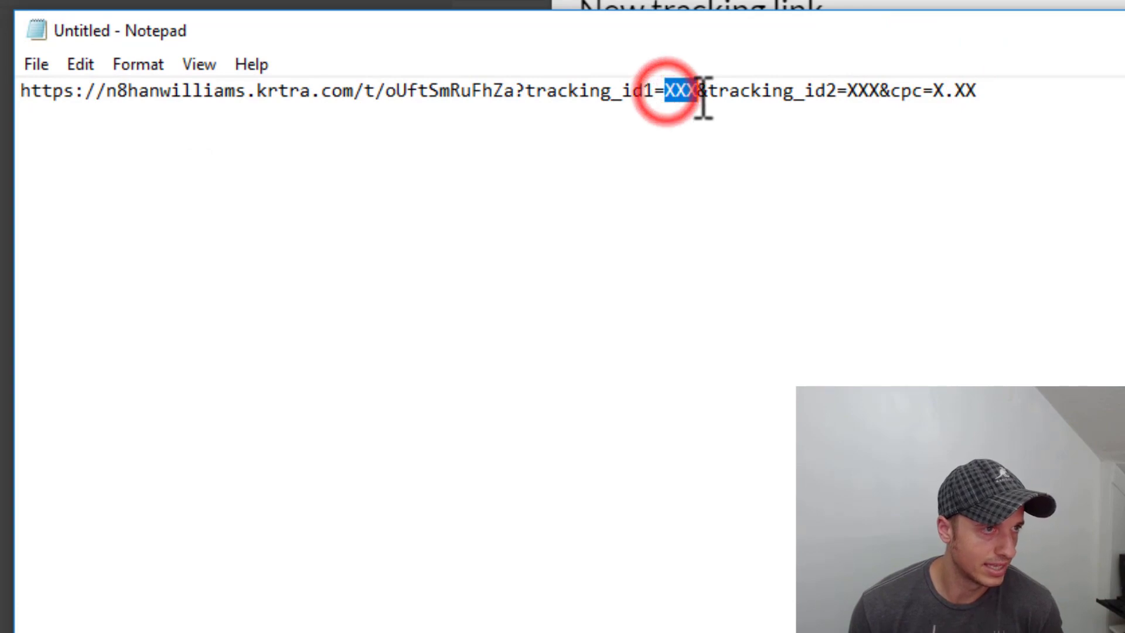
left_click_drag(533, 91, 677, 91)
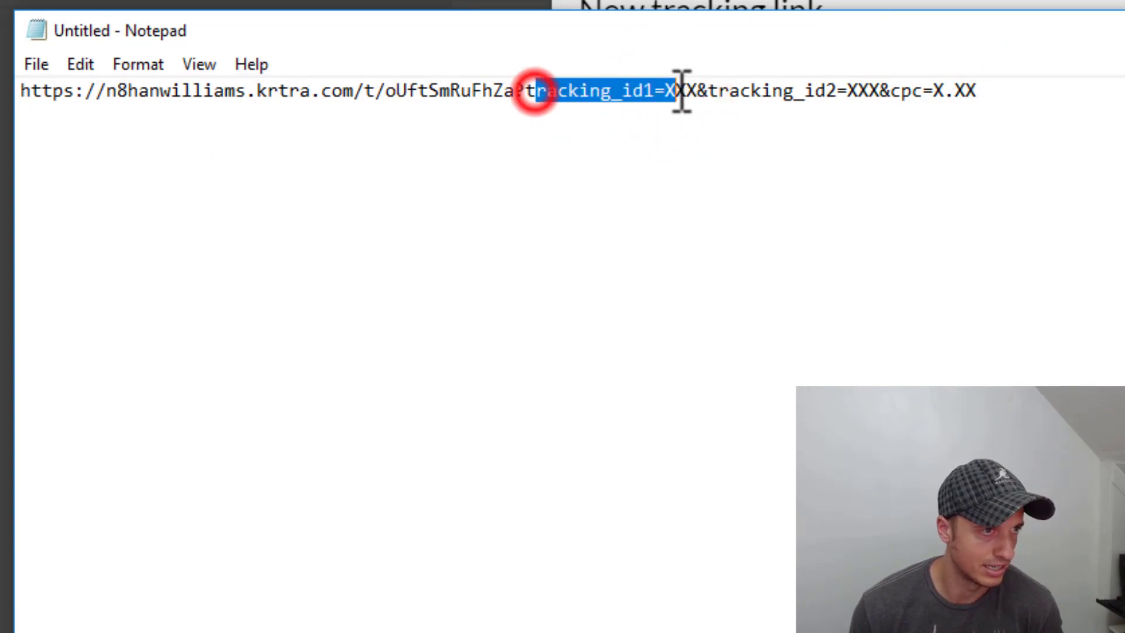
left_click_drag(826, 92, 1037, 91)
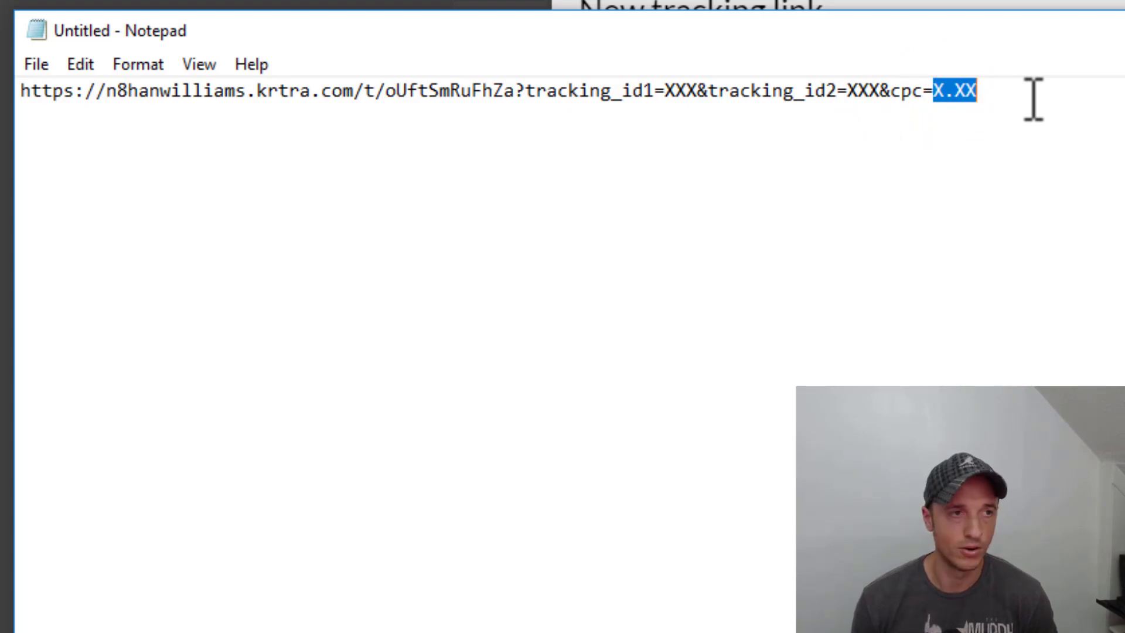
type(".")
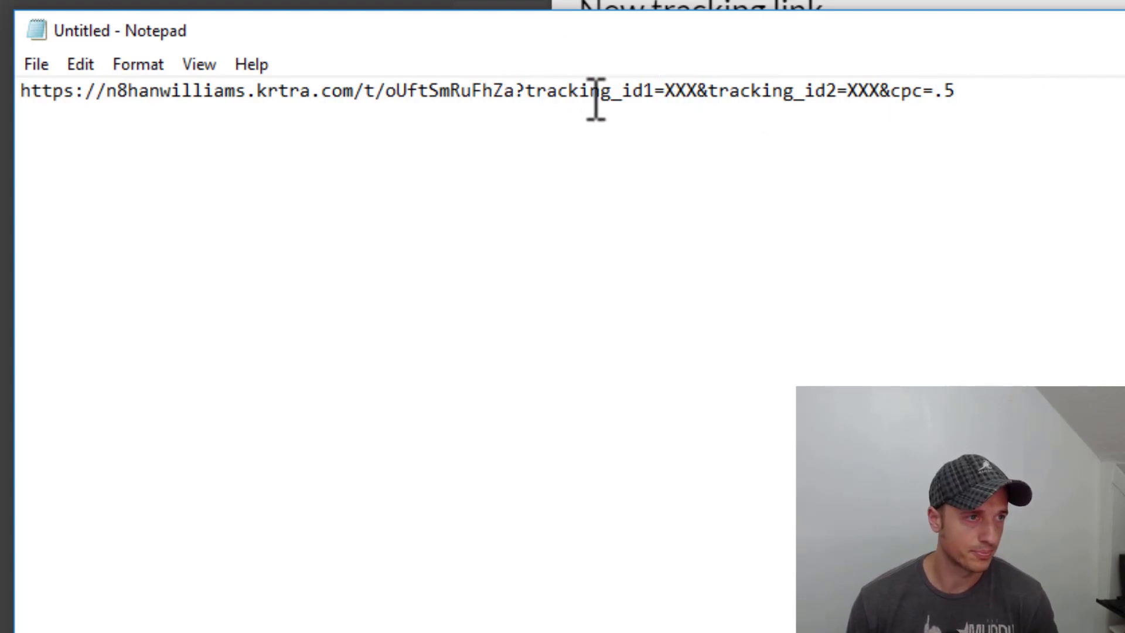
double_click(671, 91)
left_click(690, 90)
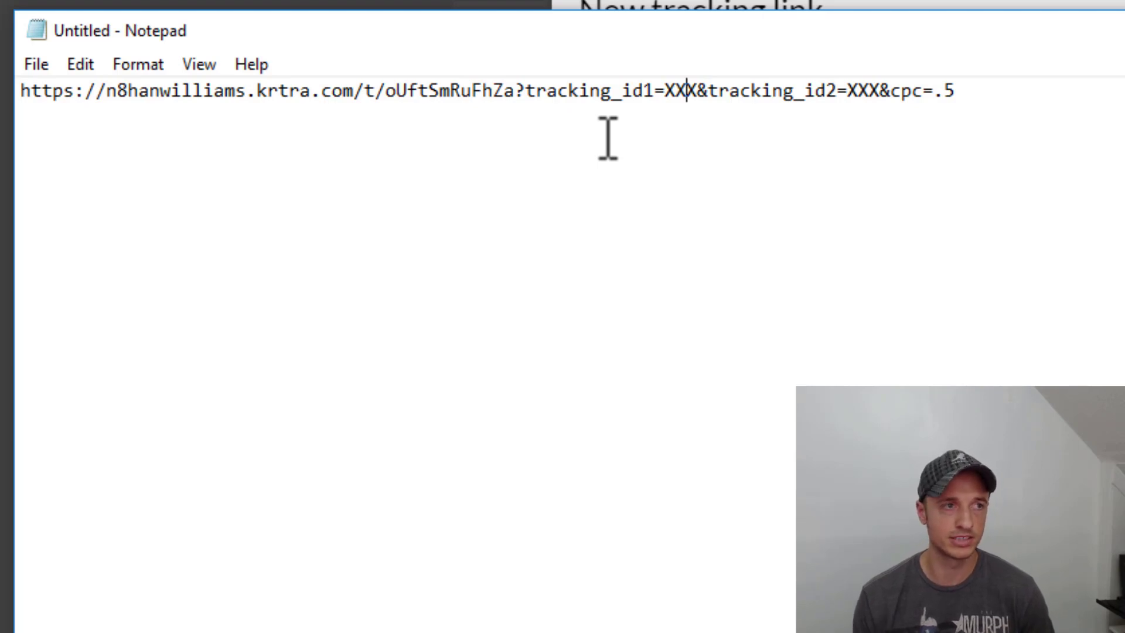
Replace the tracking_id1 XXX placeholder with 'campaign'
left_click(672, 140)
left_click_drag(666, 92, 700, 94)
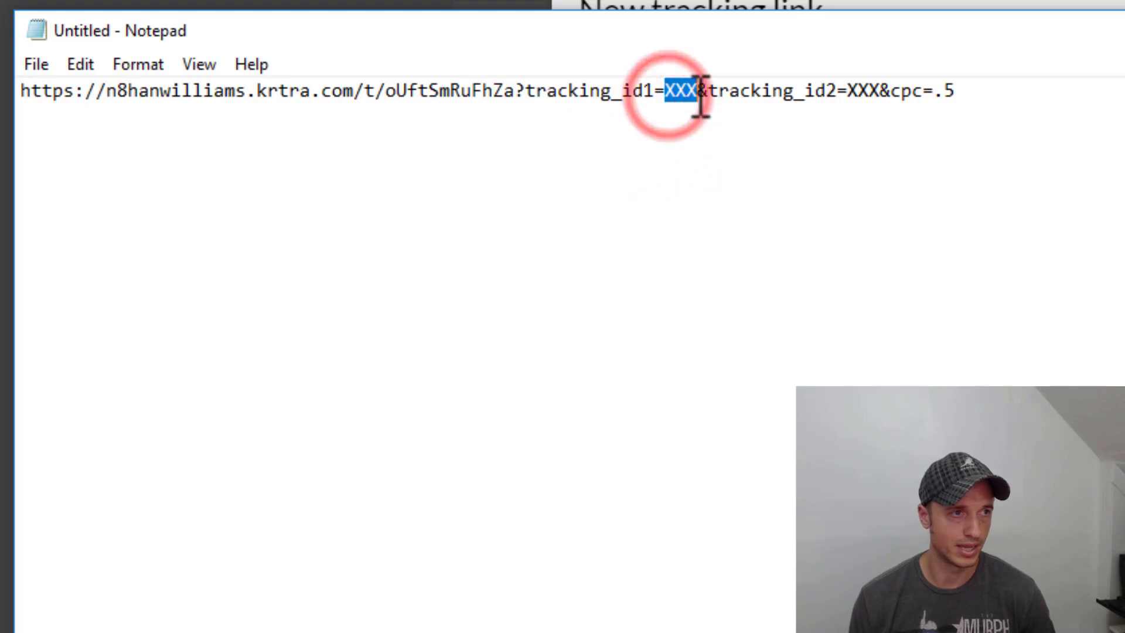
type("campaign")
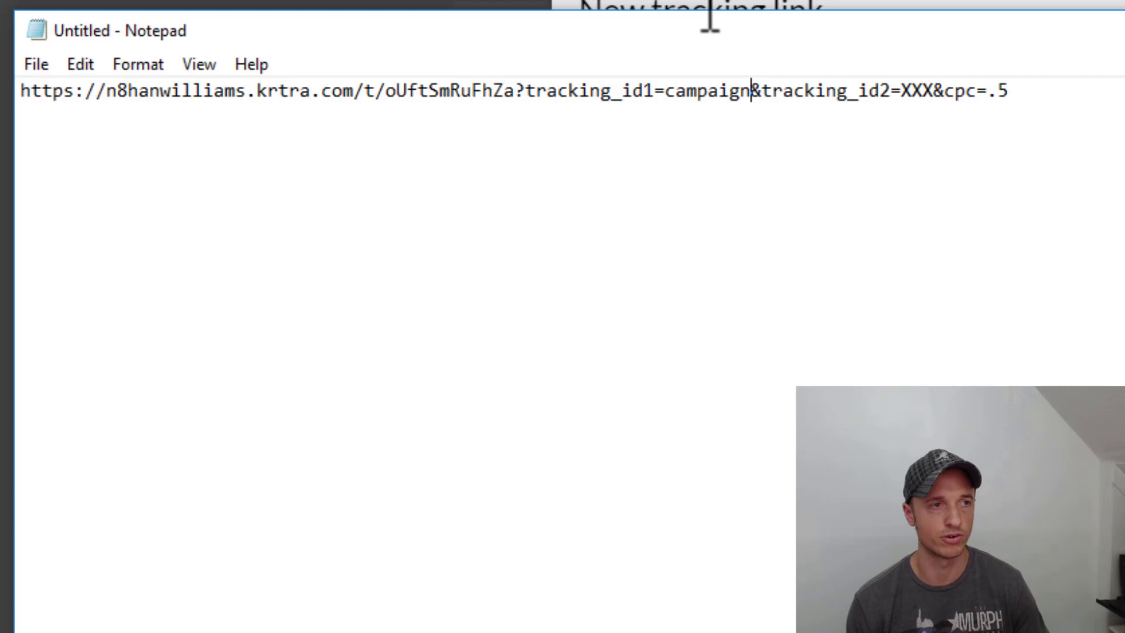
Replace the tracking_id2 placeholder with 'adset-ad' and select the whole finished URL
double_click(903, 92)
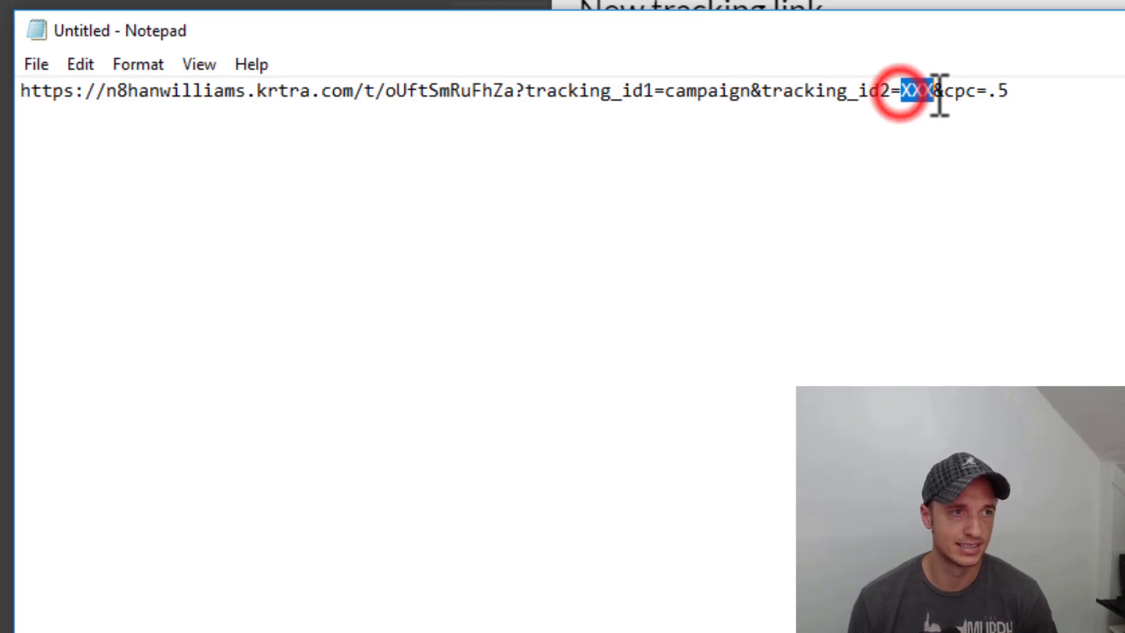
left_click_drag(891, 91, 776, 91)
left_click(859, 91)
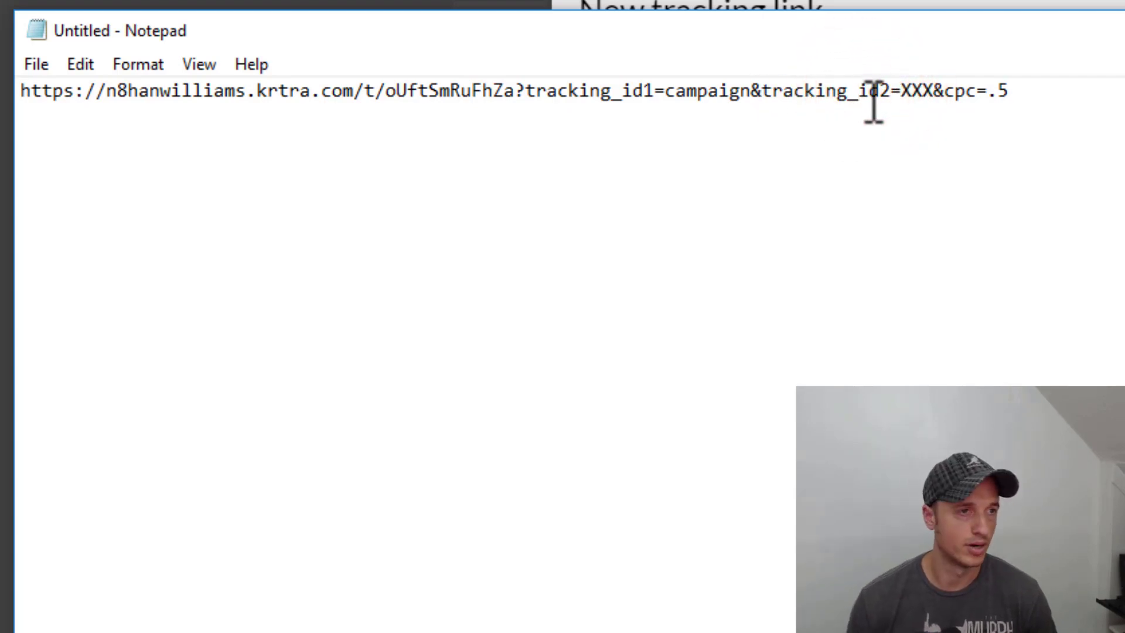
double_click(902, 92)
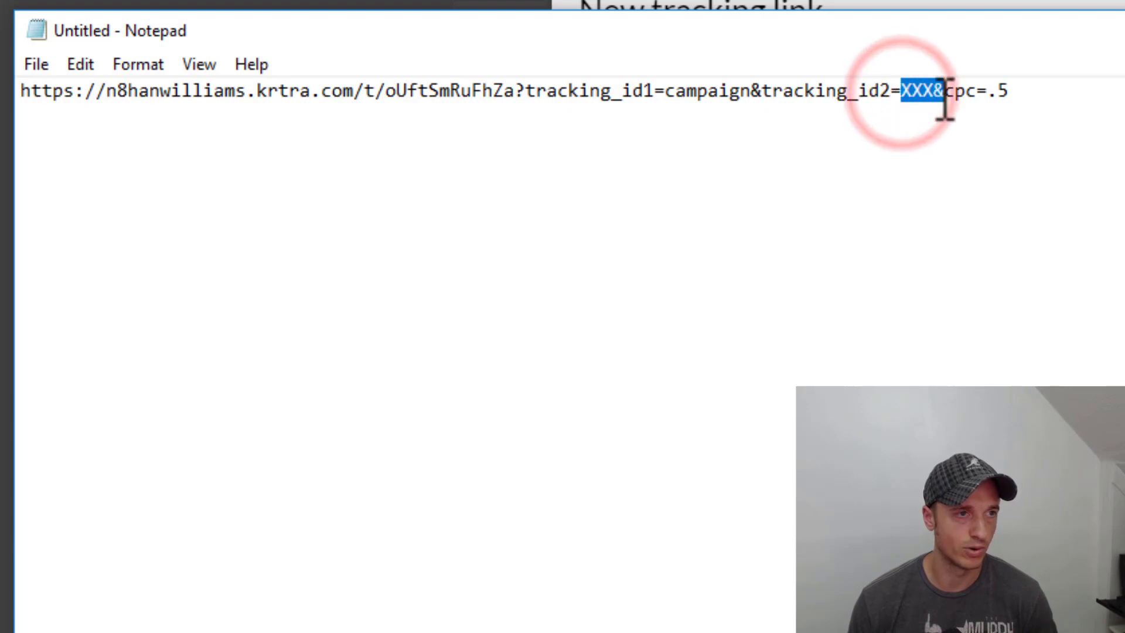
type("adset")
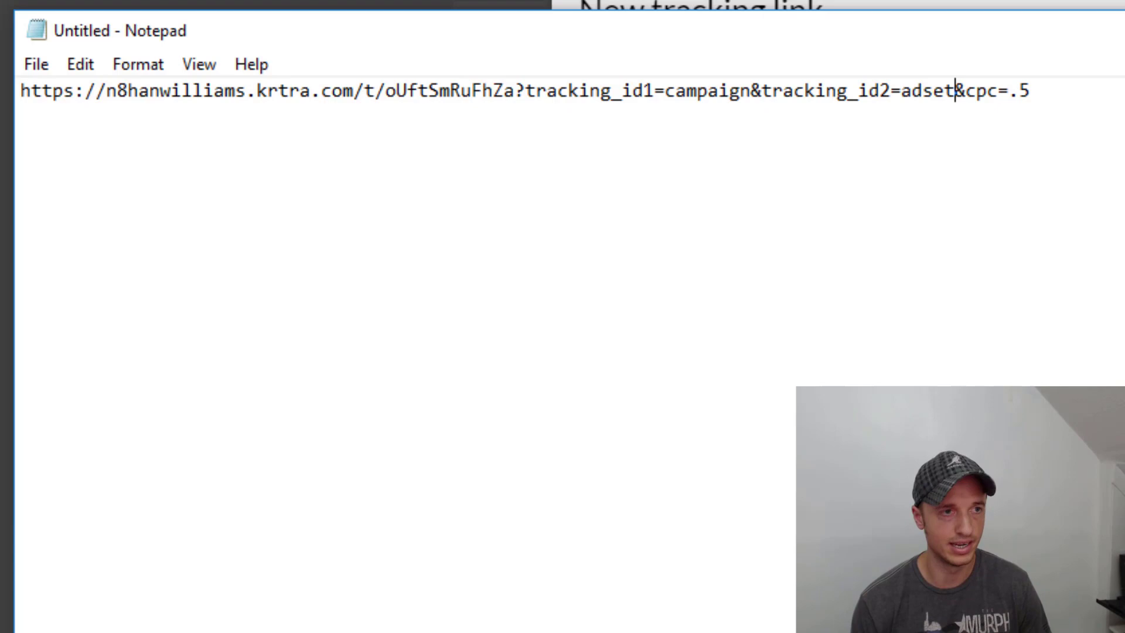
type("-ad")
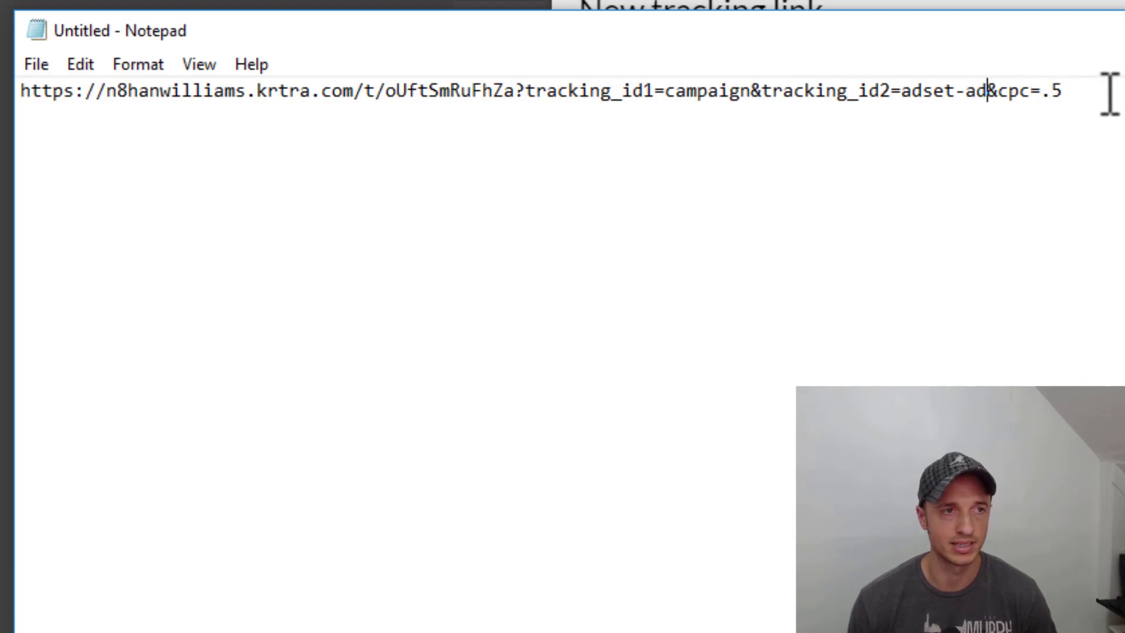
left_click_drag(1106, 89, 0, 117)
key("ctrl+c")
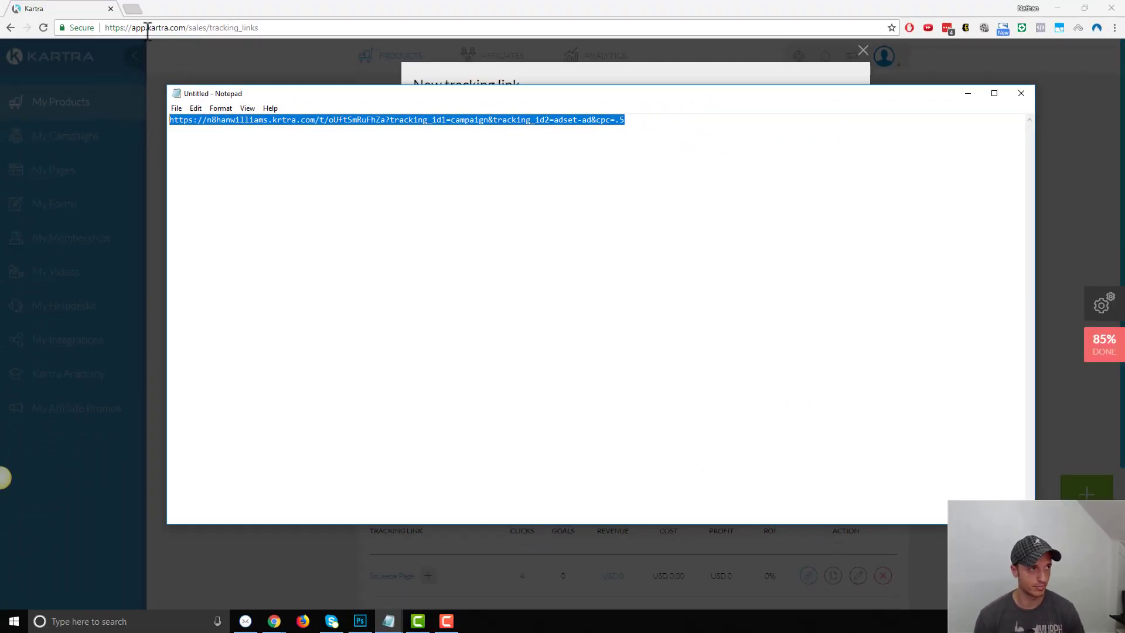
Load the customized tracking URL in a new Chrome tab to reach Squeeze Page - A
left_click(154, 18)
left_click(221, 27)
key("ctrl+v")
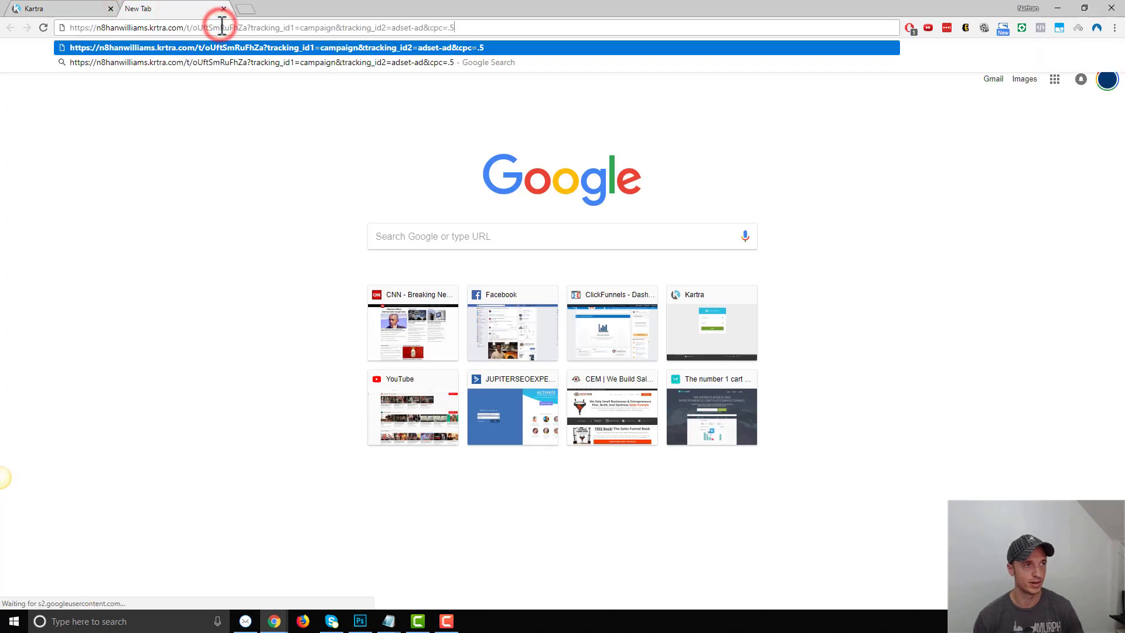
key("Return")
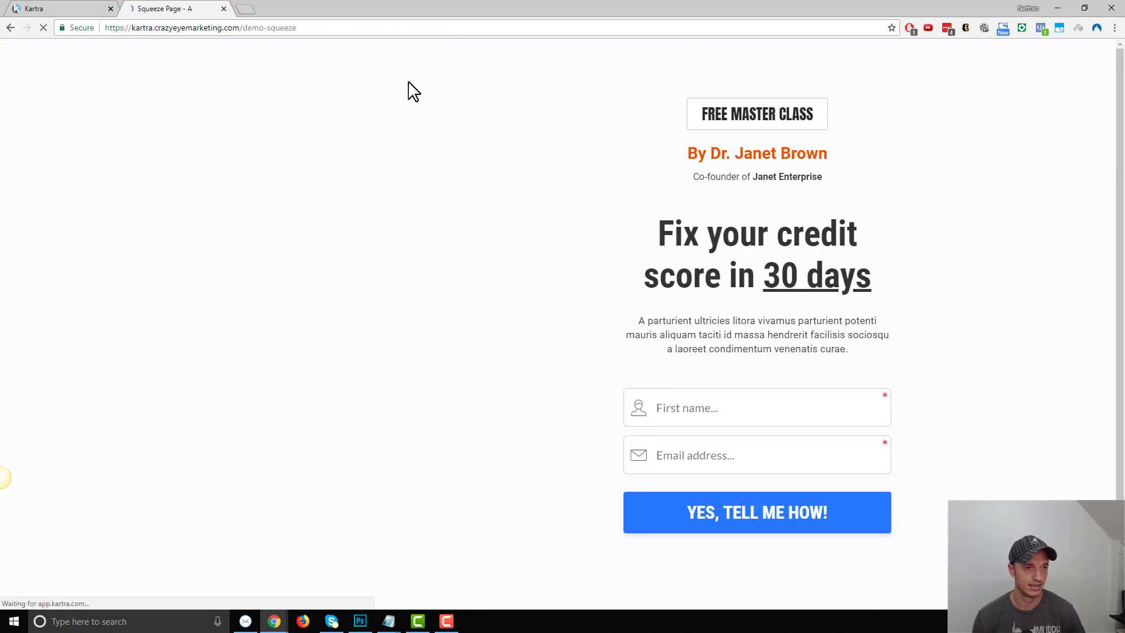
Back in Kartra, close the new-link dialog and reload the Tracking links report
left_click(62, 7)
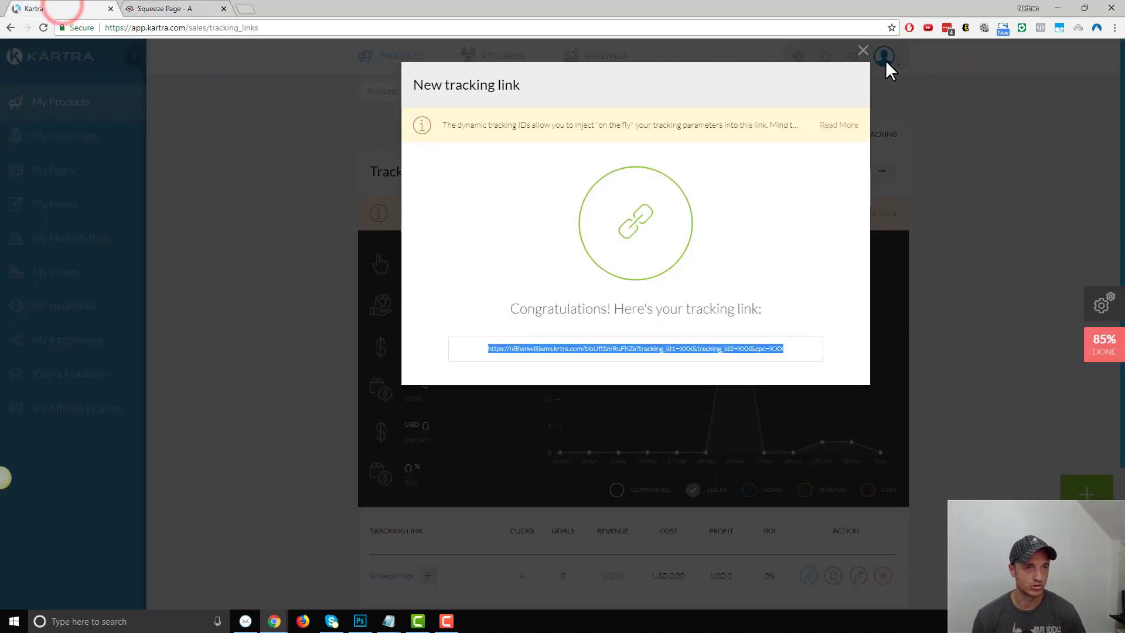
left_click(862, 51)
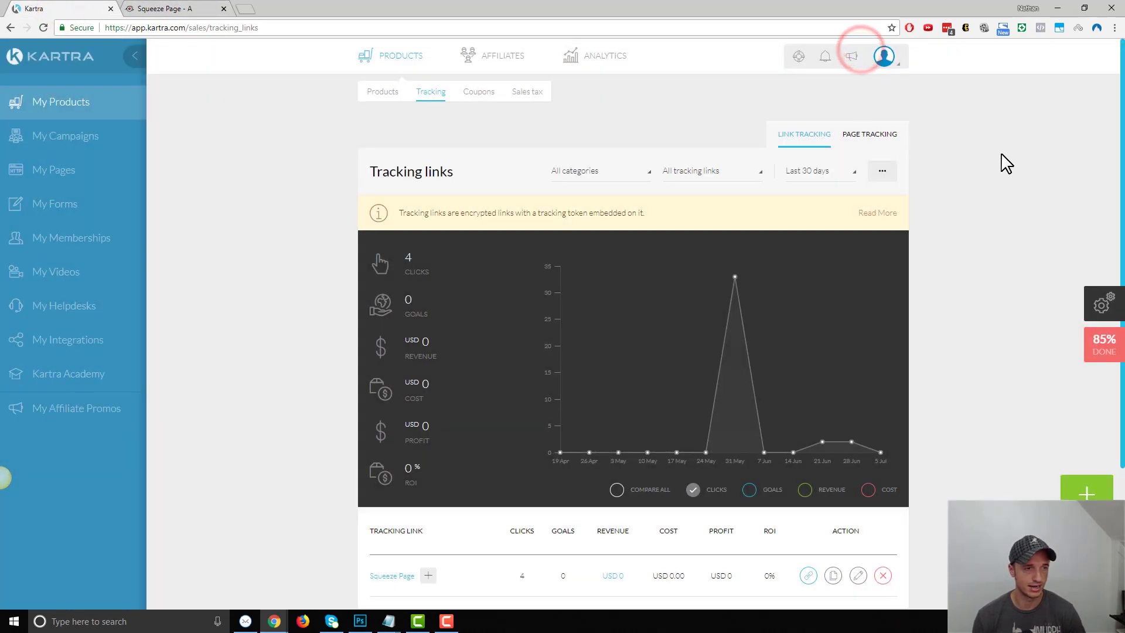
left_click(44, 28)
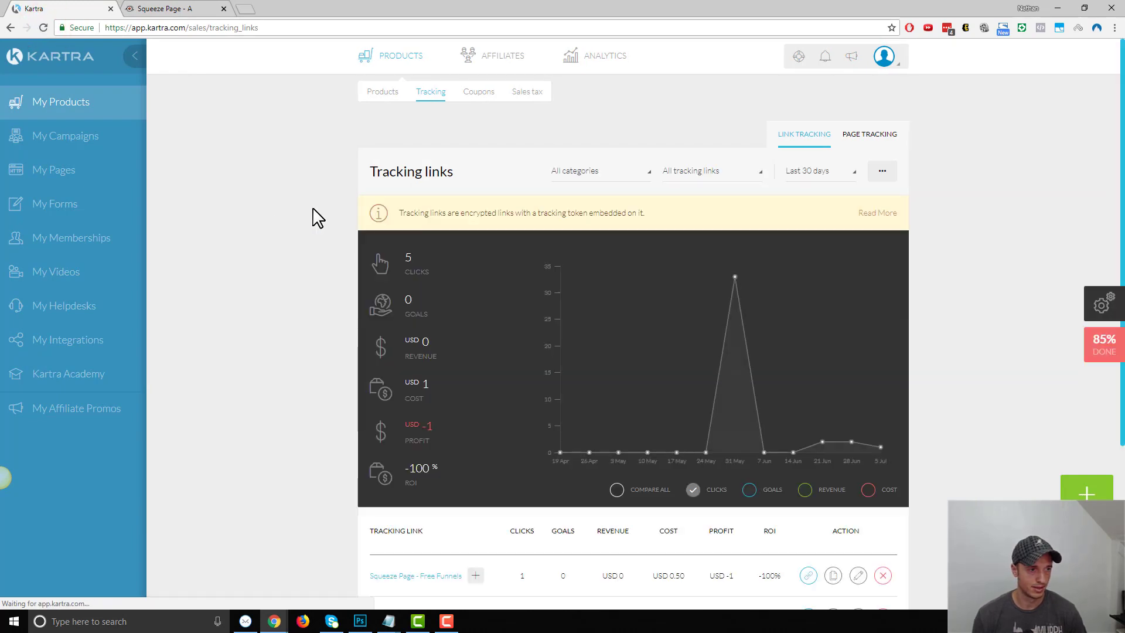
scroll(313, 210, "down", 2)
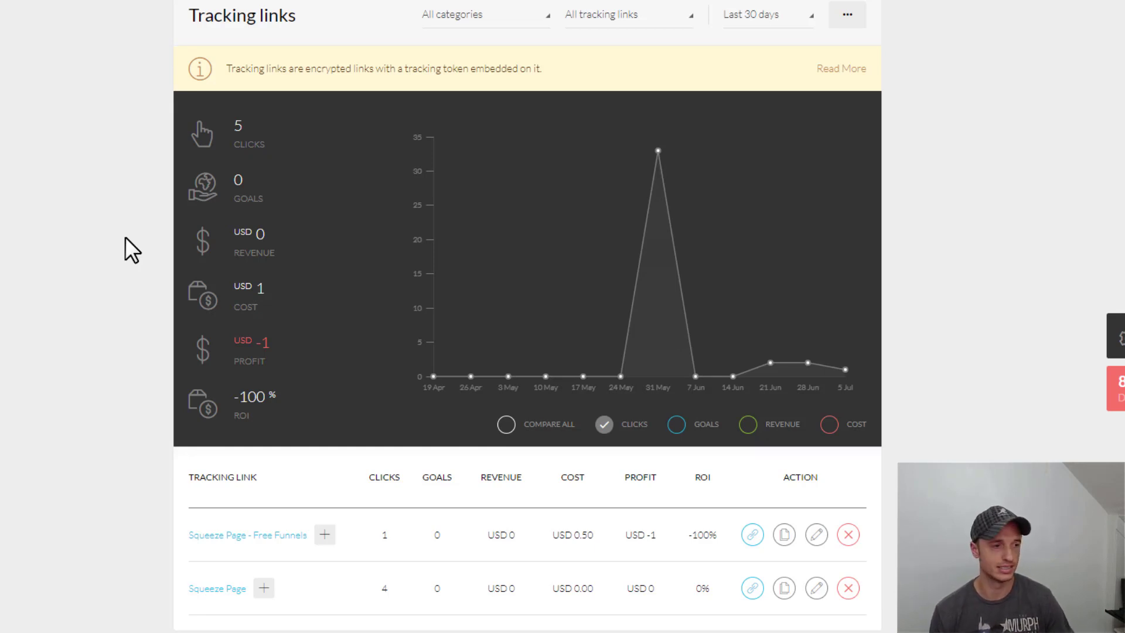
scroll(216, 393, "down", 2)
Expand Squeeze Page and campaign1 to review ad rows like Entreprenuership and Small-Business
mouse_move(210, 446)
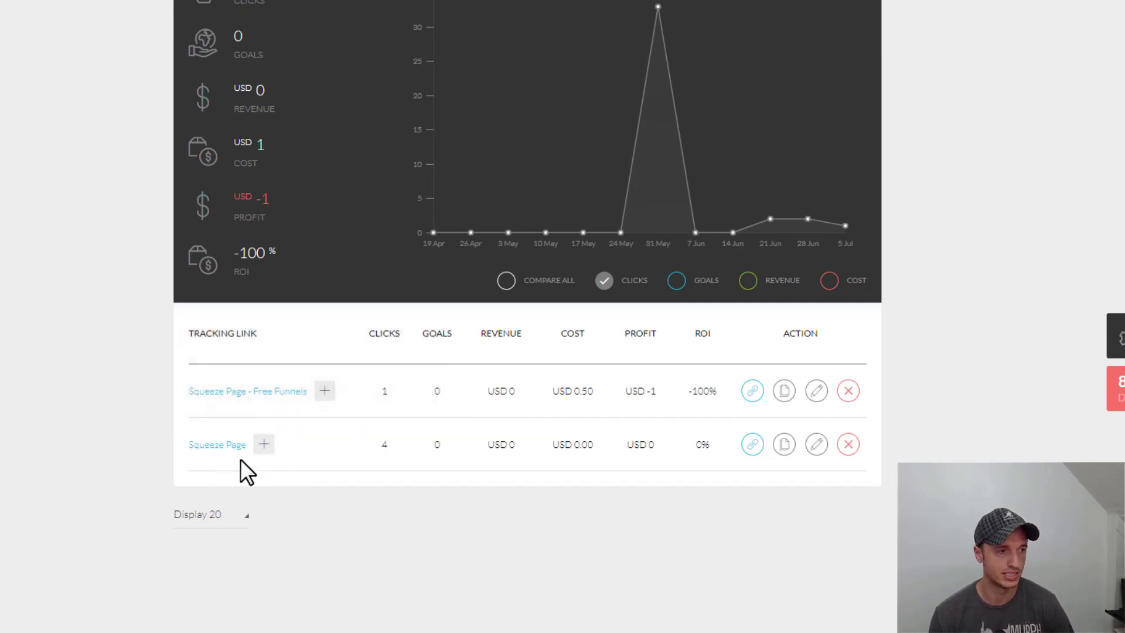
left_click(264, 443)
scroll(171, 441, "down", 1)
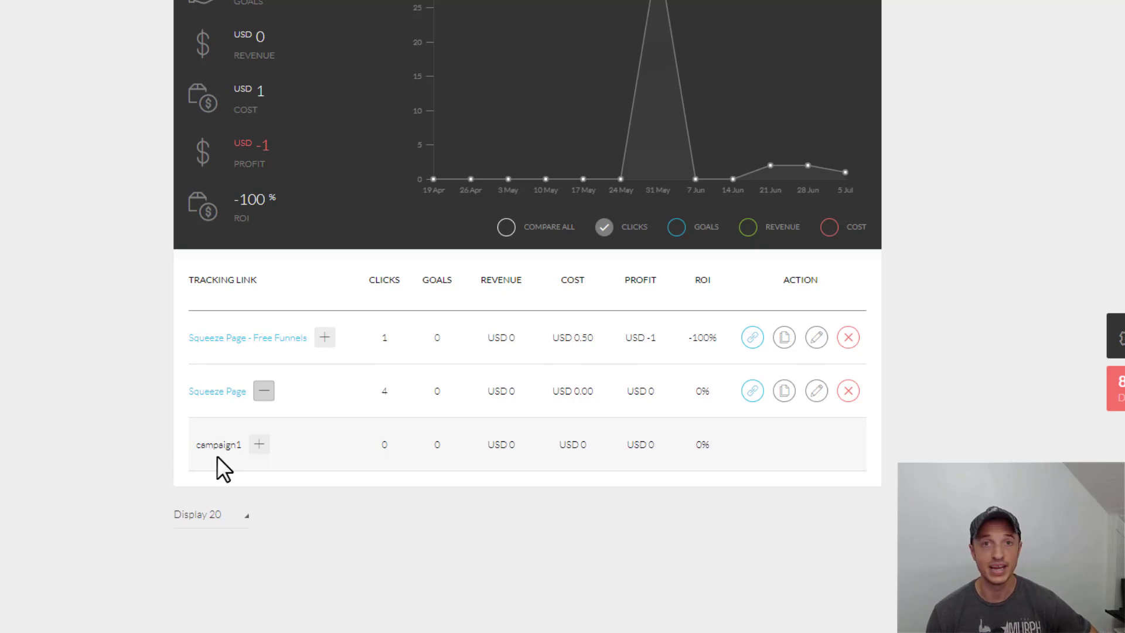
left_click(258, 444)
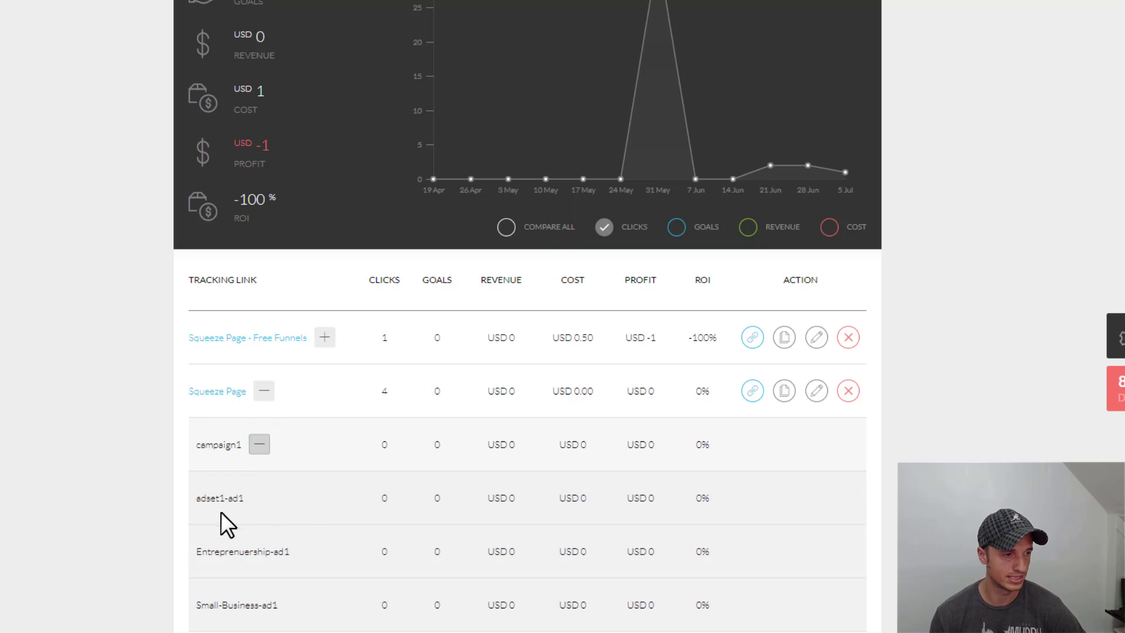
left_click(248, 501)
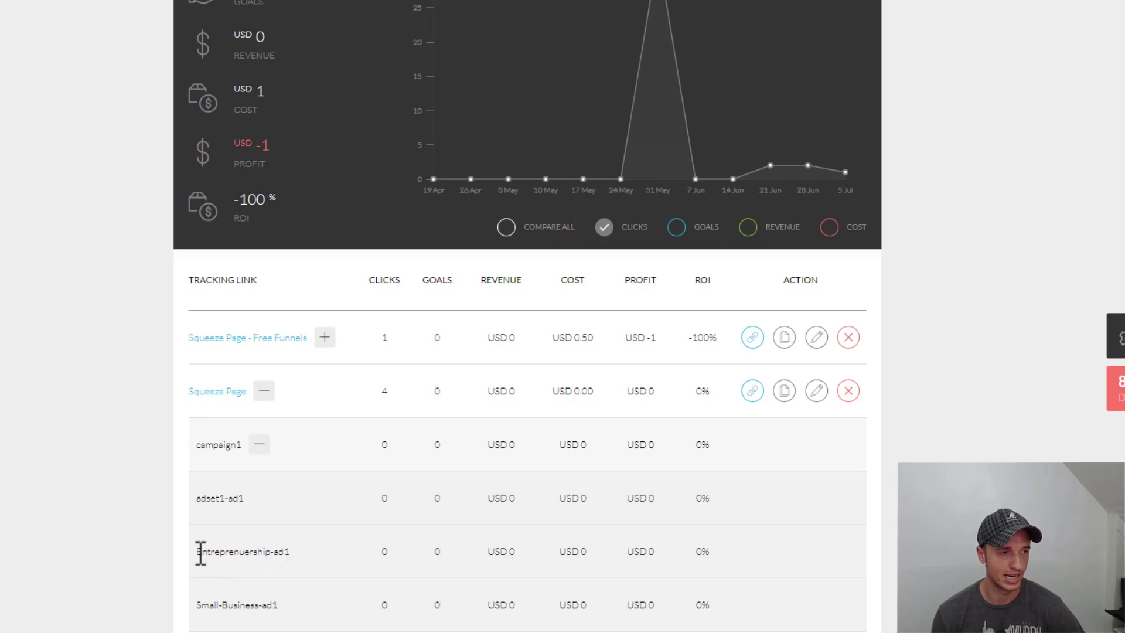
mouse_move(195, 551)
left_mouse_down()
mouse_move(271, 551)
mouse_move(183, 565)
mouse_move(196, 562)
left_mouse_up()
left_click(283, 551)
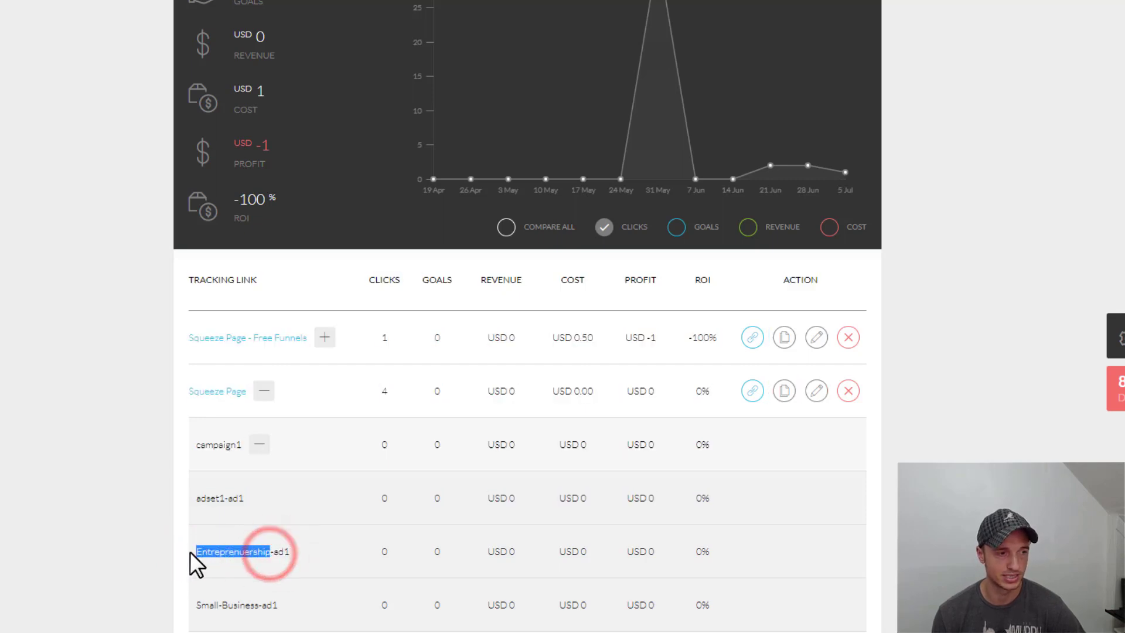
mouse_move(279, 552)
left_mouse_down()
mouse_move(296, 562)
mouse_move(284, 554)
mouse_move(292, 550)
left_mouse_up()
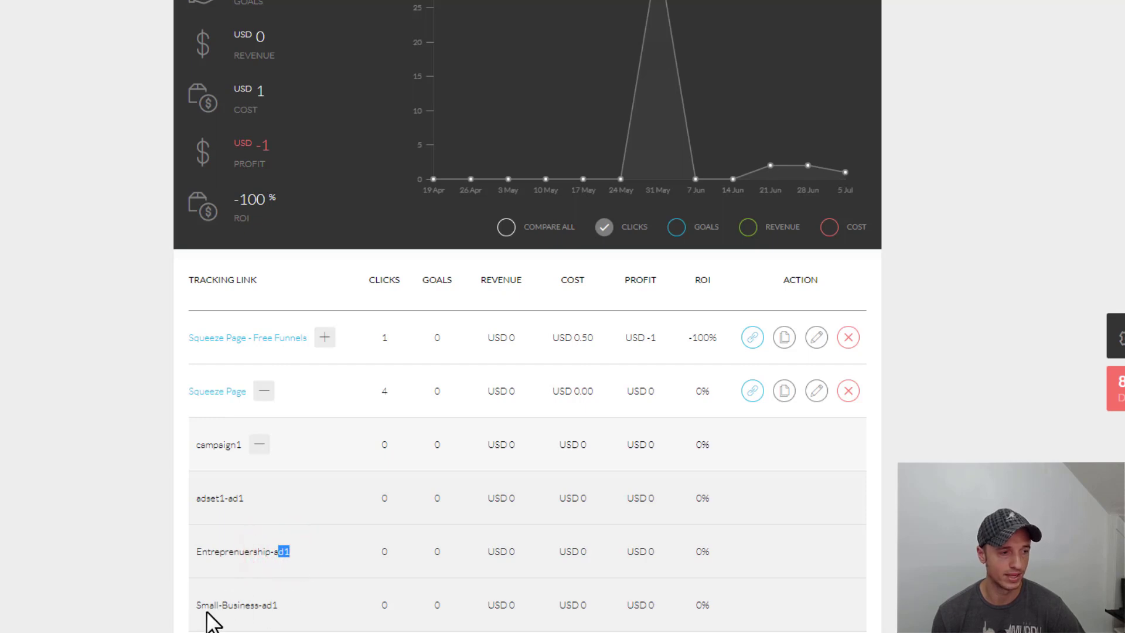
left_click_drag(198, 605, 326, 613)
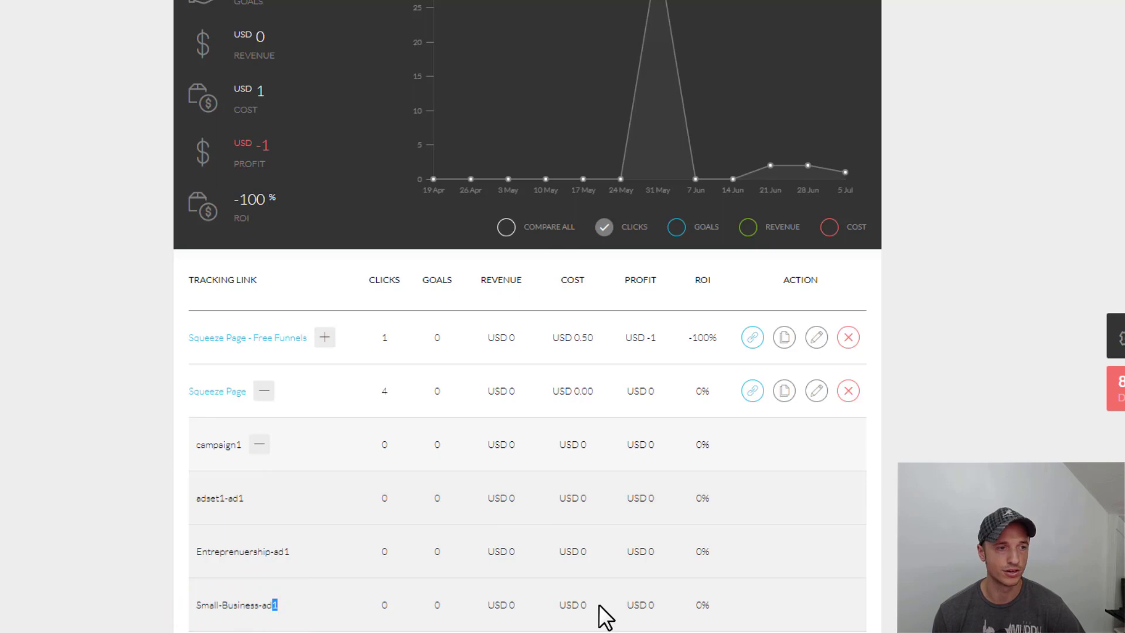
scroll(575, 609, "up", 5)
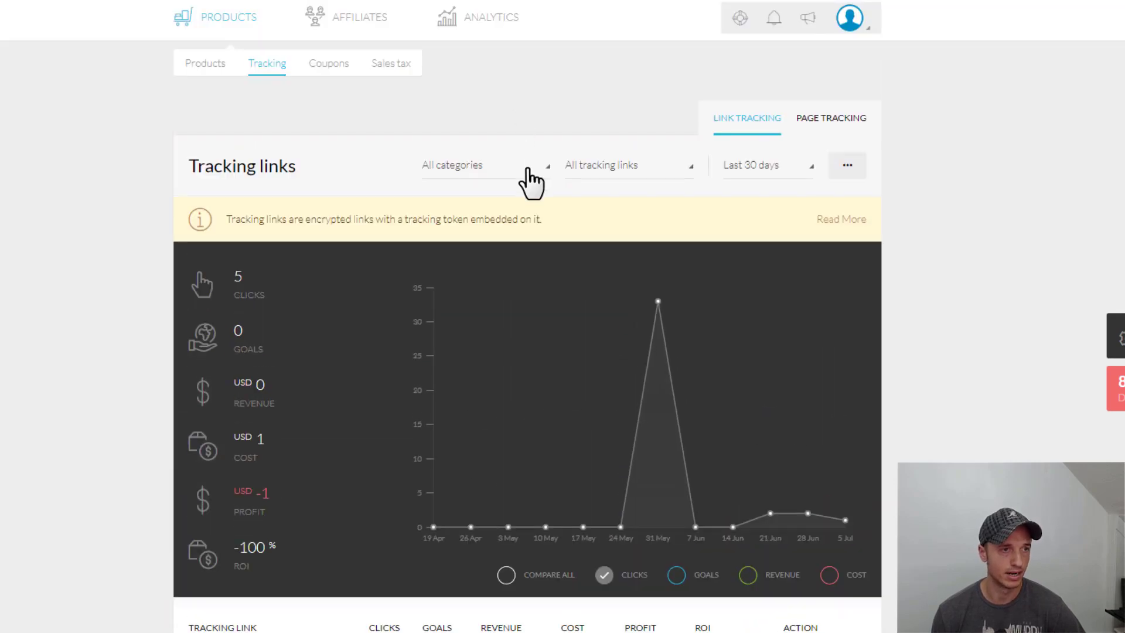
Filter the tracking report to Facebook and expand Squeeze Page - Free Funnels down to its adset-ad row
left_click(527, 168)
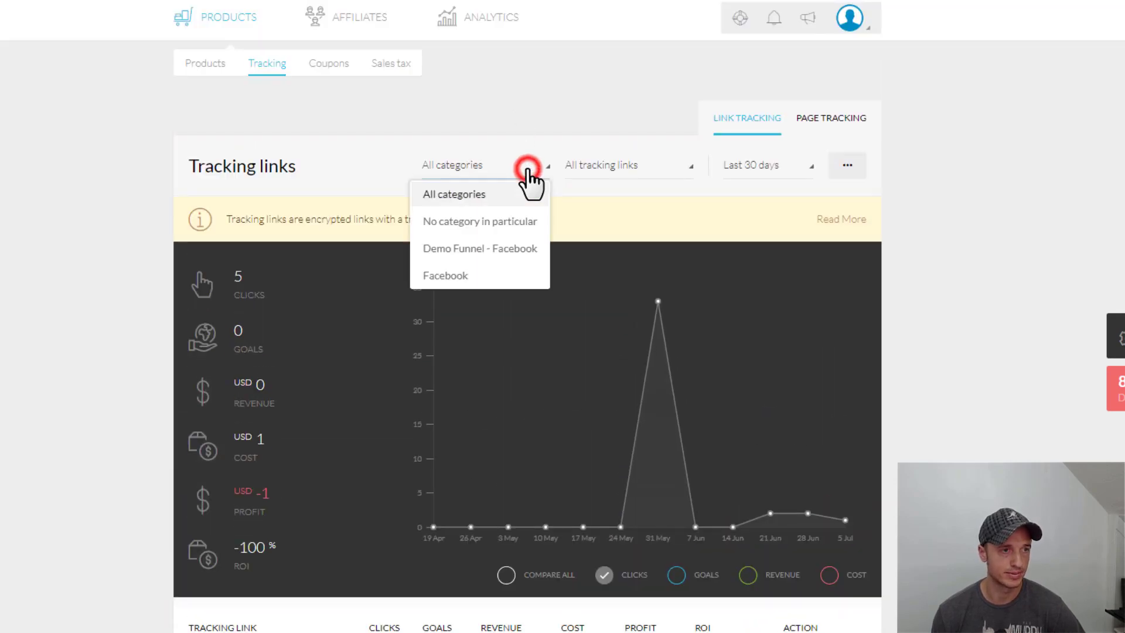
left_click(460, 276)
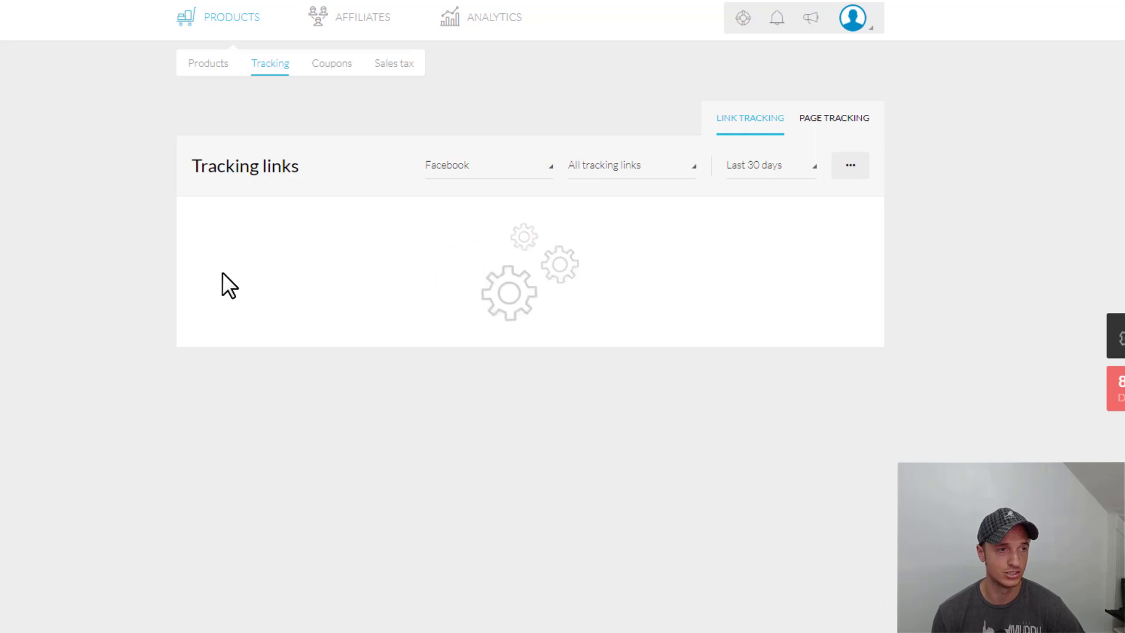
scroll(132, 223, "down", 4)
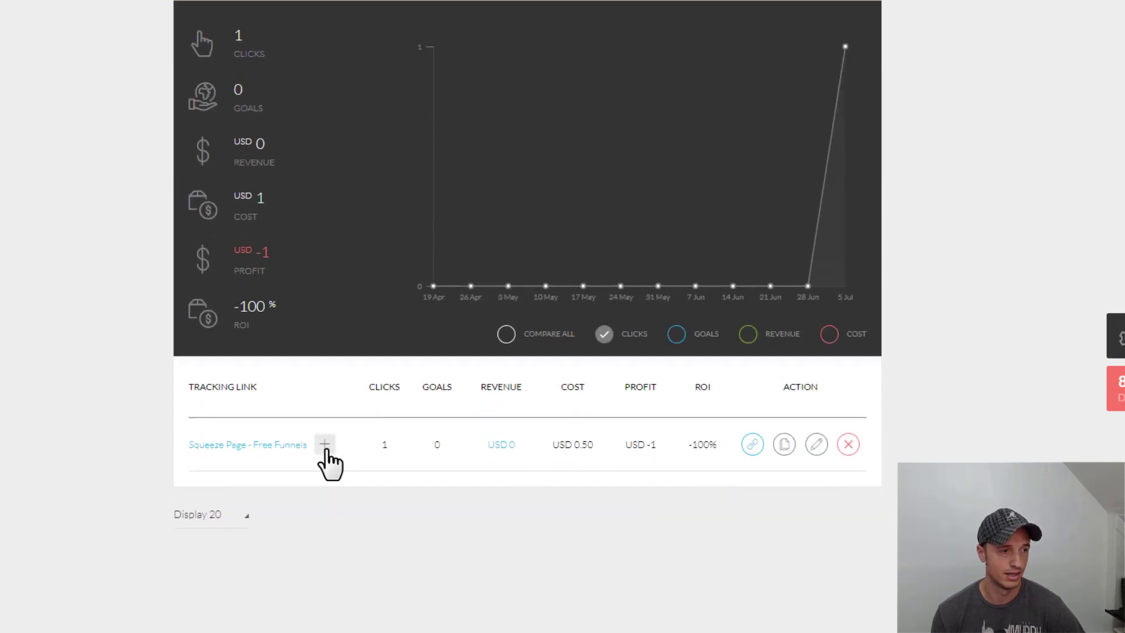
left_click(325, 448)
left_click(253, 497)
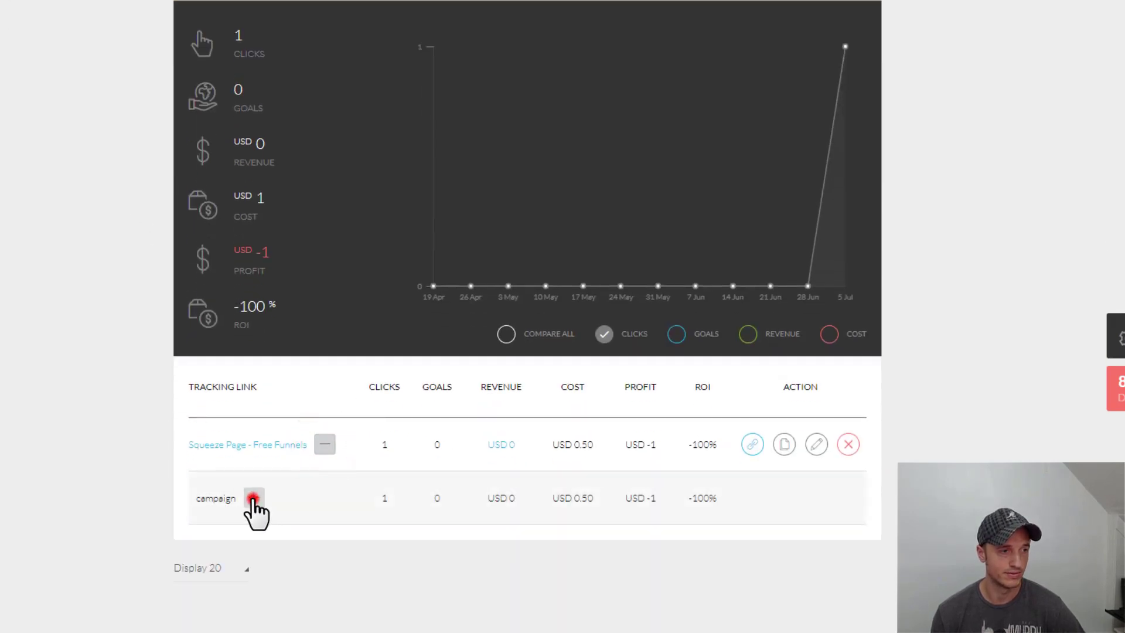
scroll(70, 428, "down", 2)
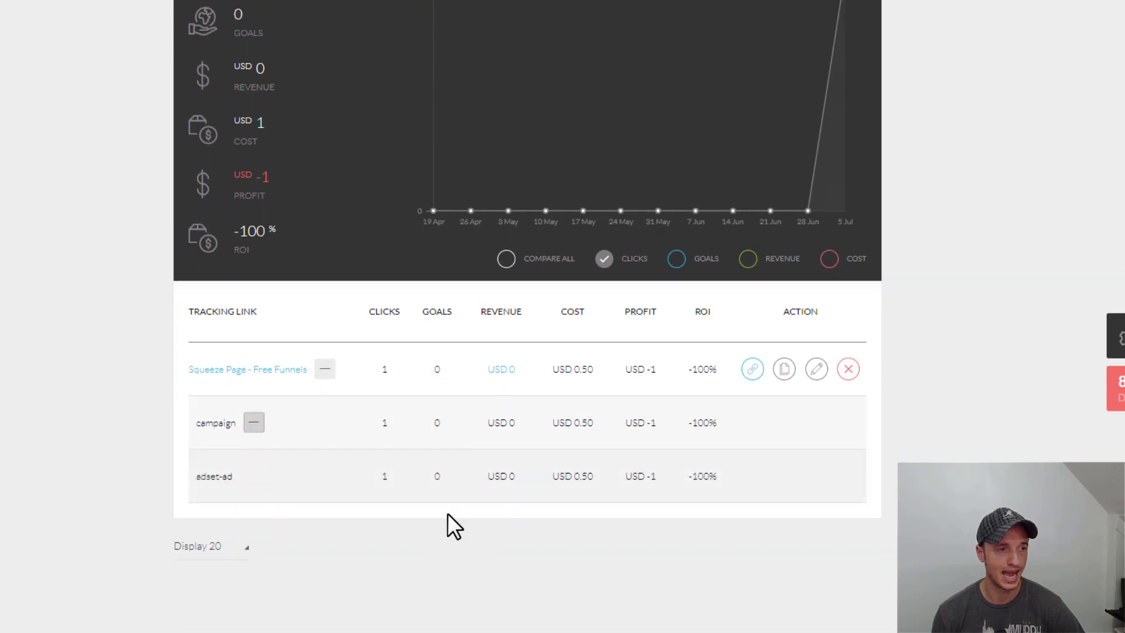
scroll(155, 467, "up", 5)
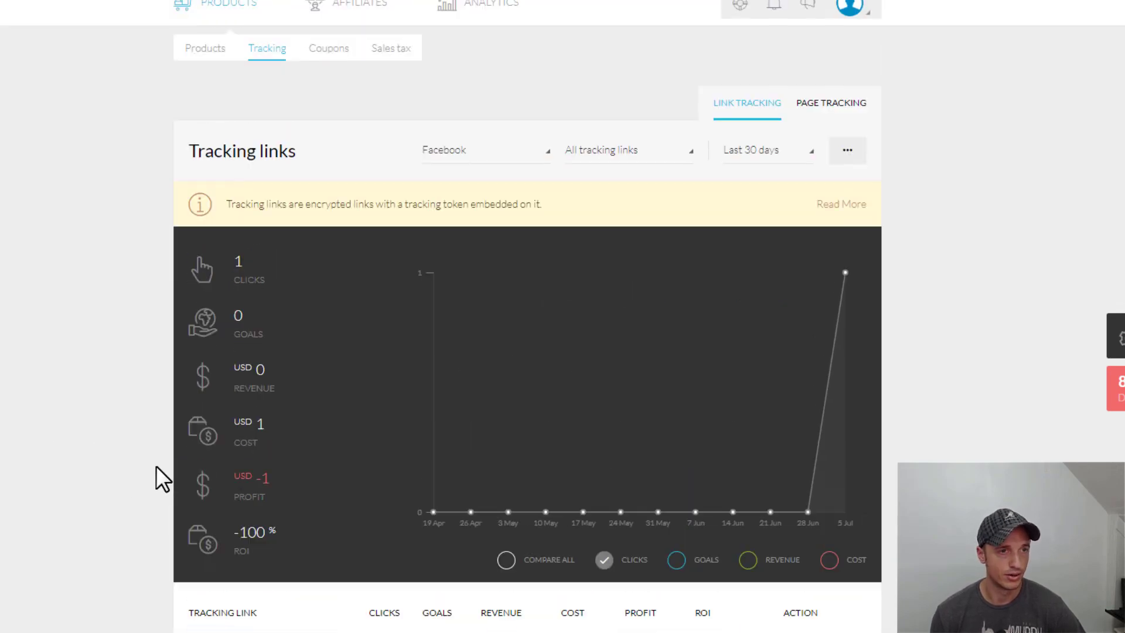
scroll(153, 466, "down", 2)
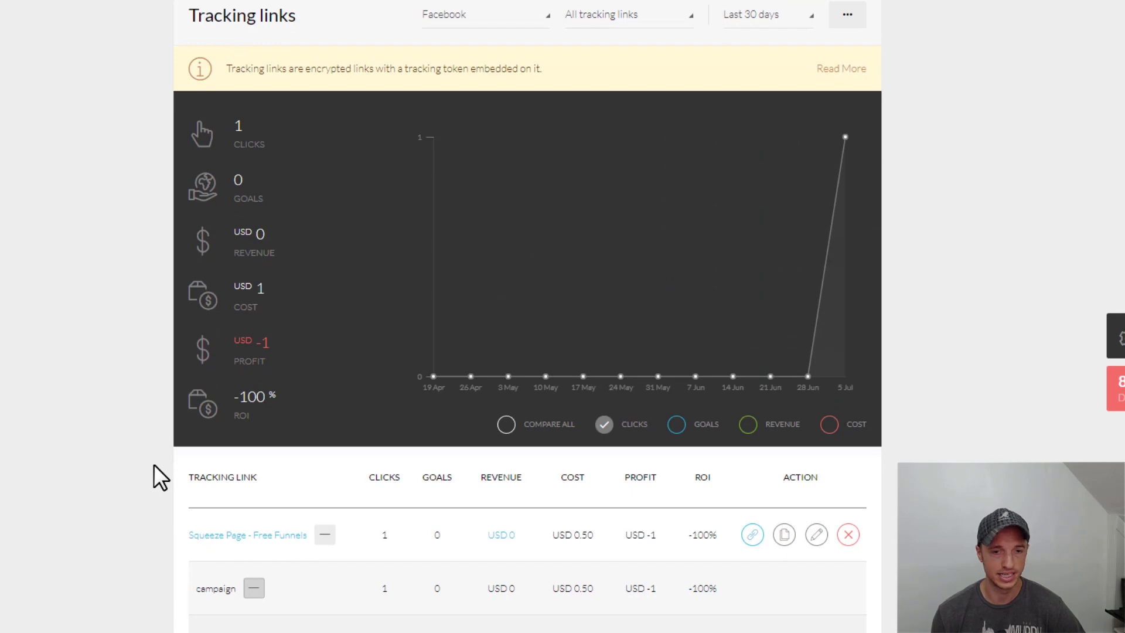
scroll(153, 469, "down", 3)
scroll(154, 469, "up", 4)
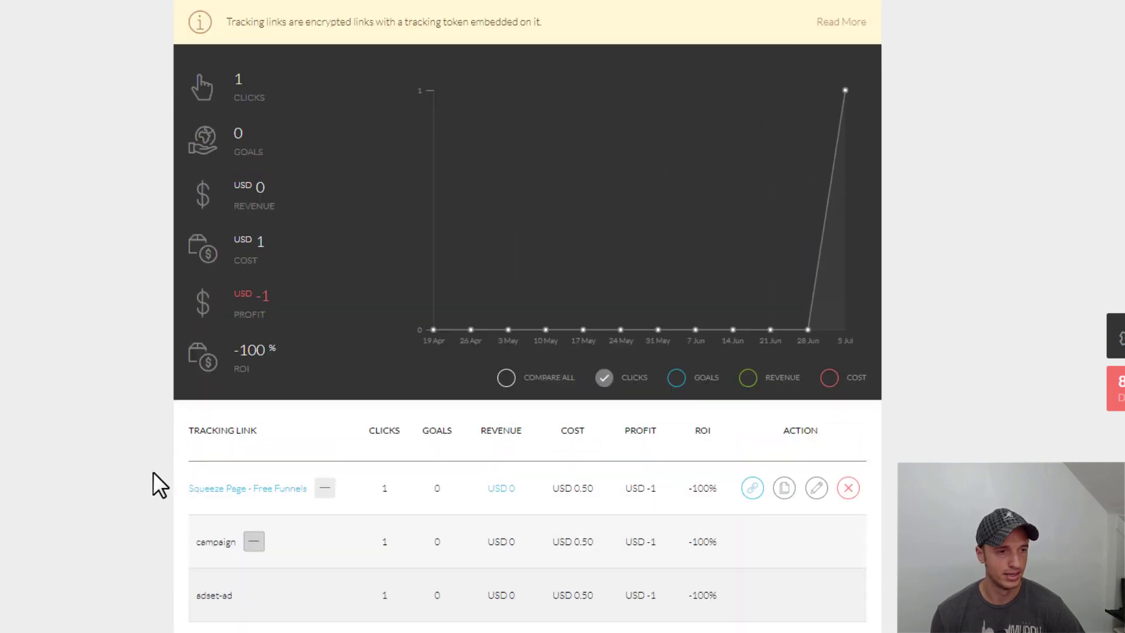
scroll(155, 471, "down", 2)
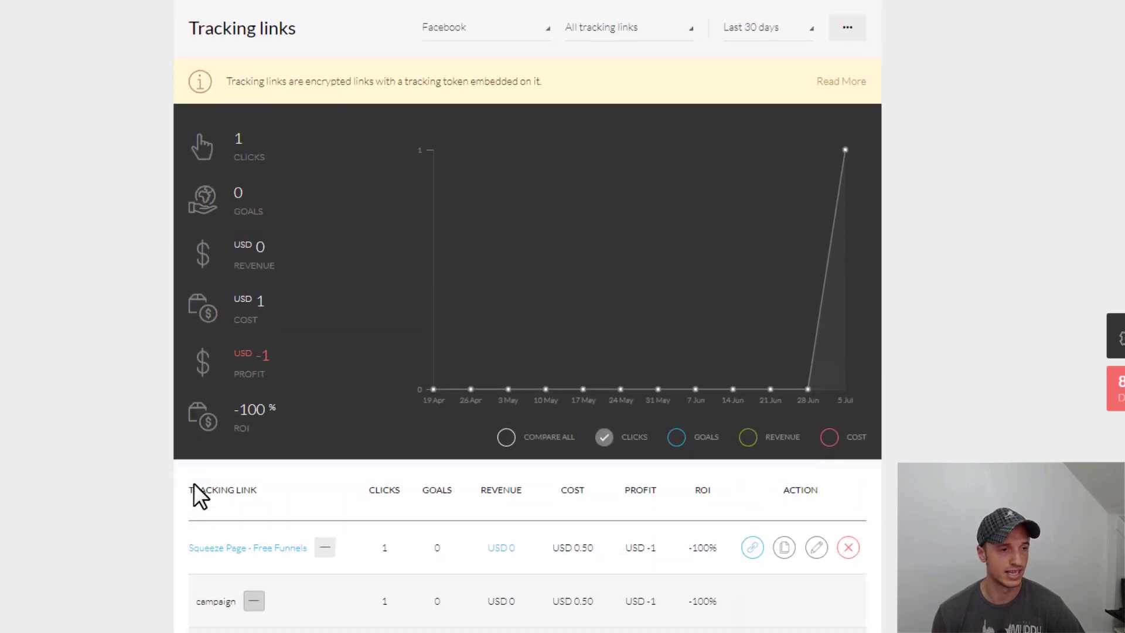
scroll(217, 367, "up", 1)
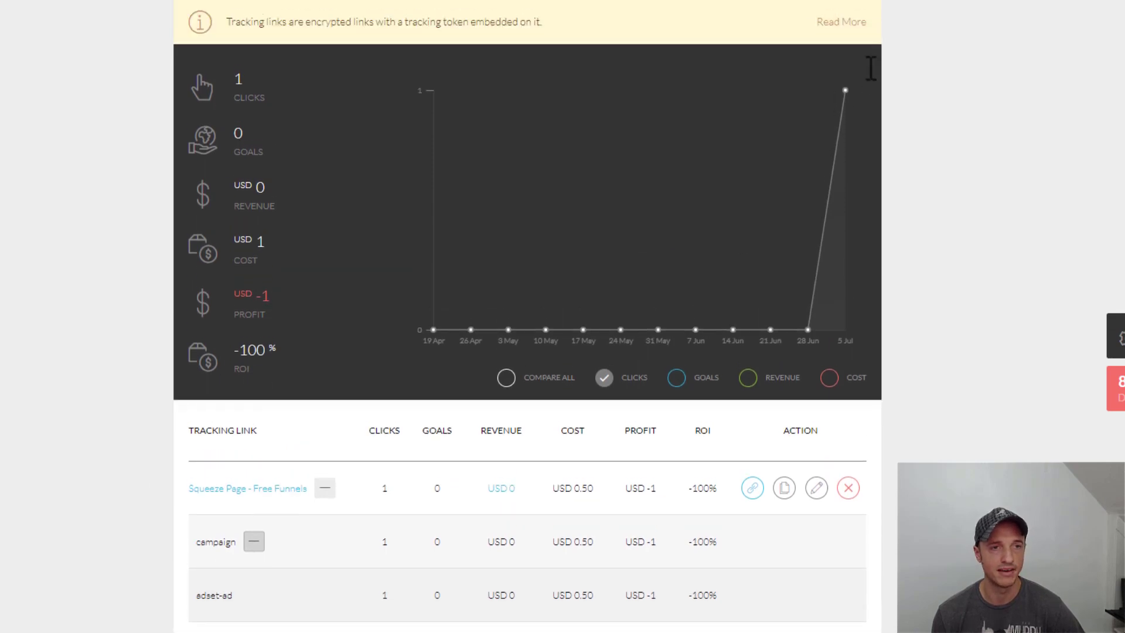
Make the chart plot revenue and cost in USD instead of clicks
left_click(679, 382)
left_click(747, 380)
left_click(830, 380)
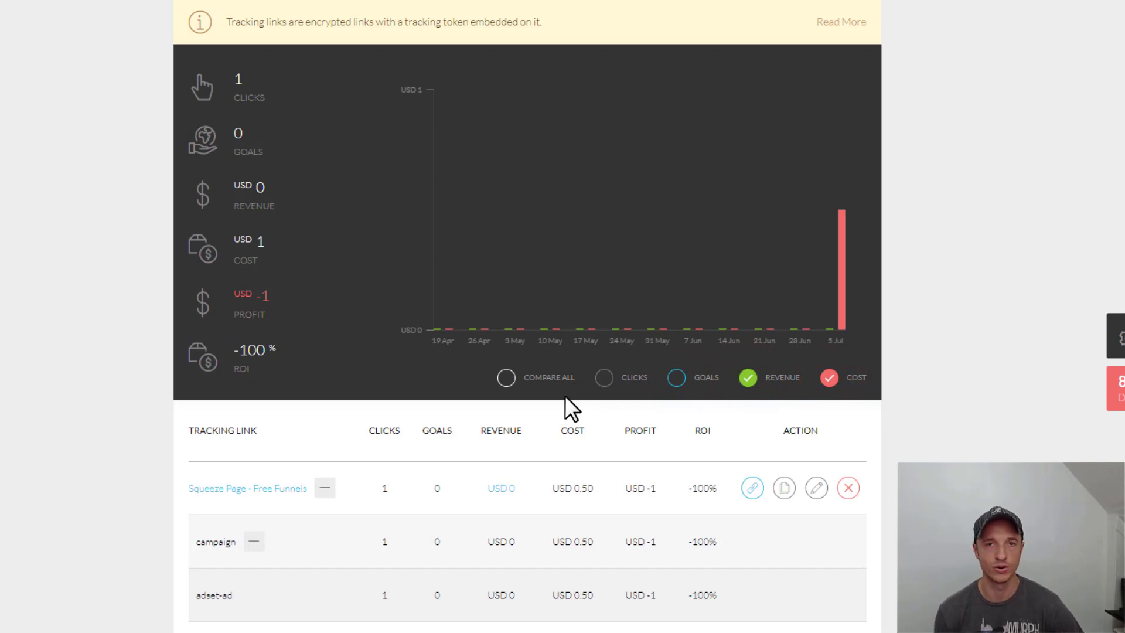
scroll(314, 449, "up", 4)
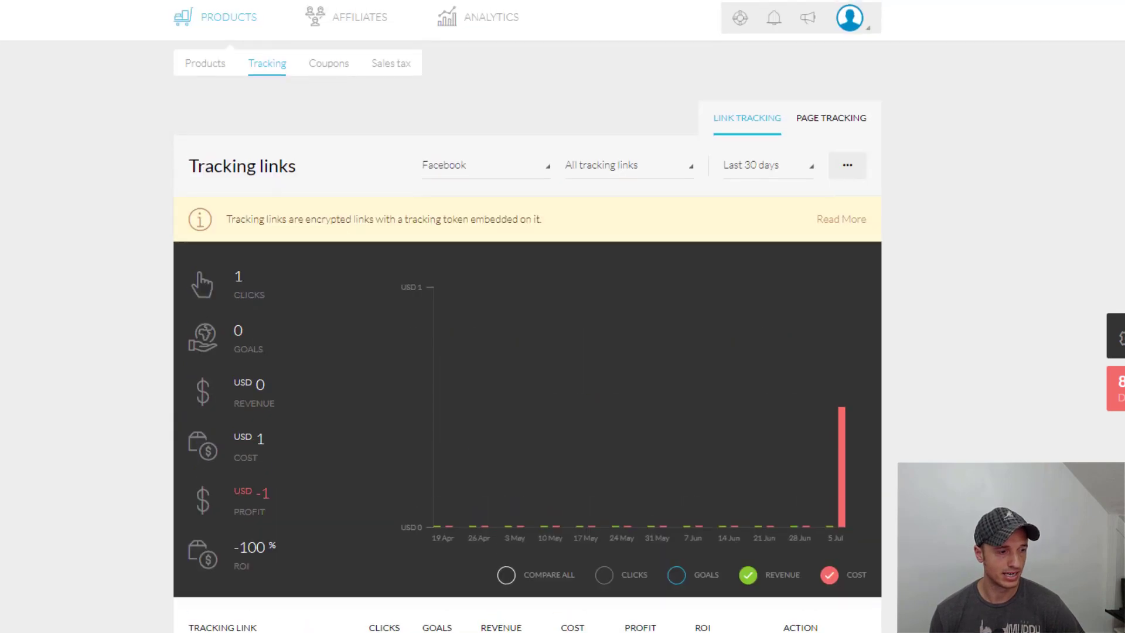
Back in Notepad, highlight the tracking_id1 value 'campaign' in the tracking URL
left_click(501, 628)
left_click(555, 250)
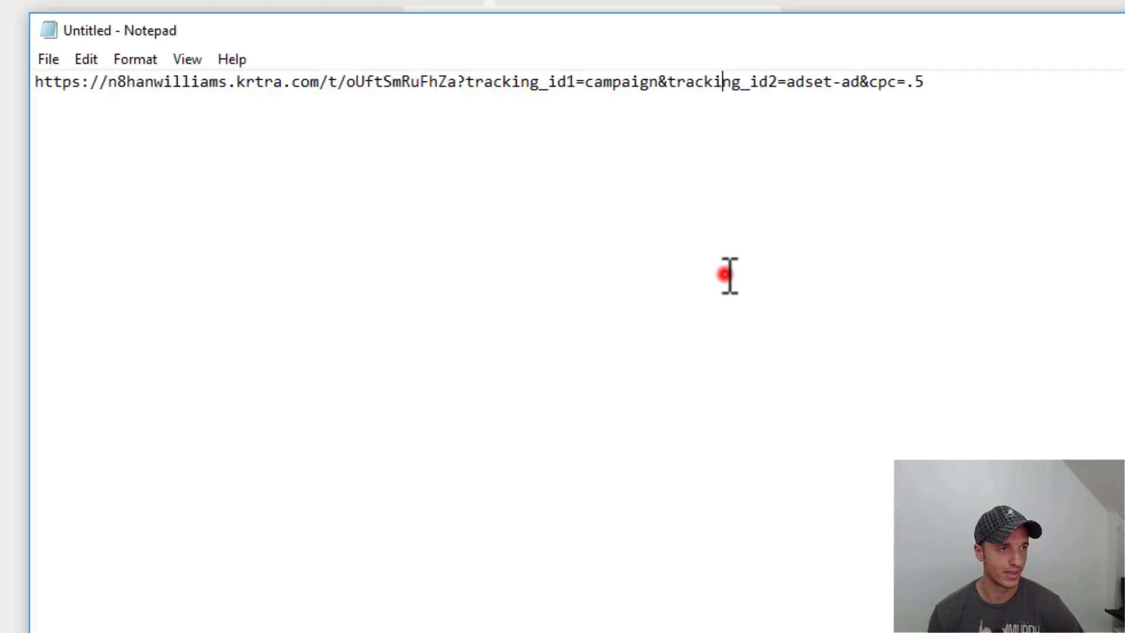
left_click(580, 82)
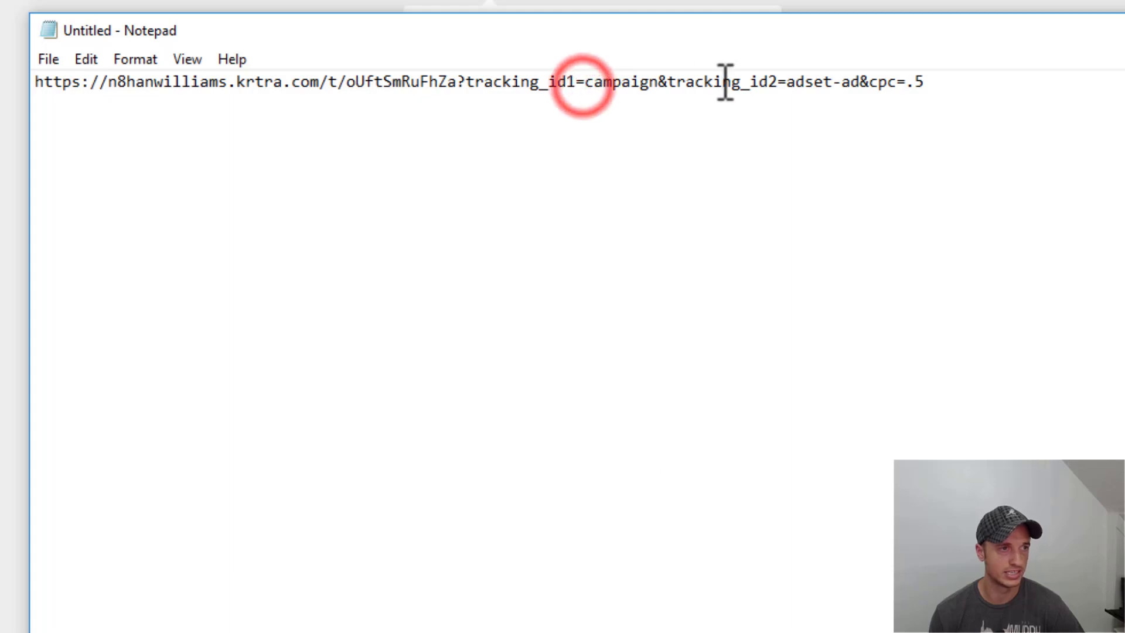
left_click(760, 83)
left_click(634, 83)
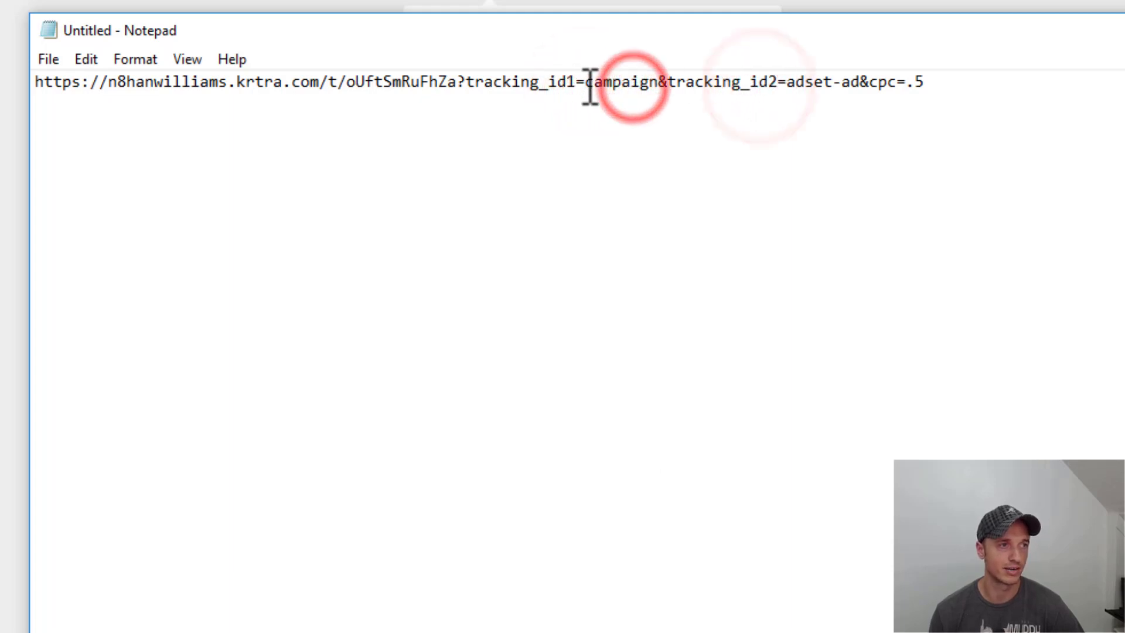
left_click_drag(583, 83, 657, 85)
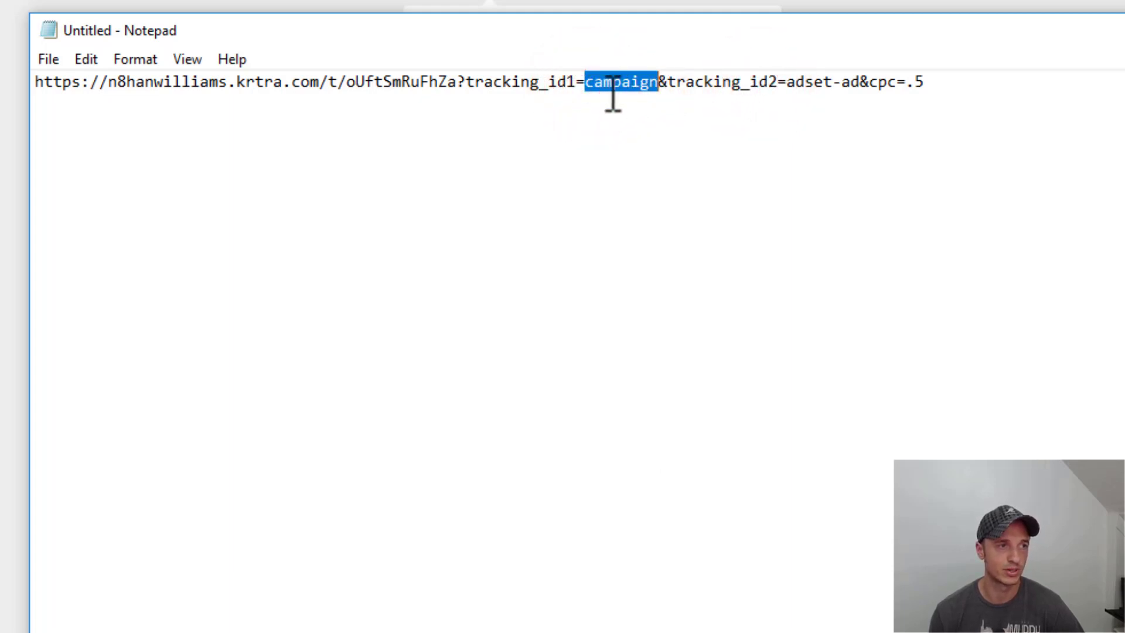
left_click_drag(584, 83, 657, 85)
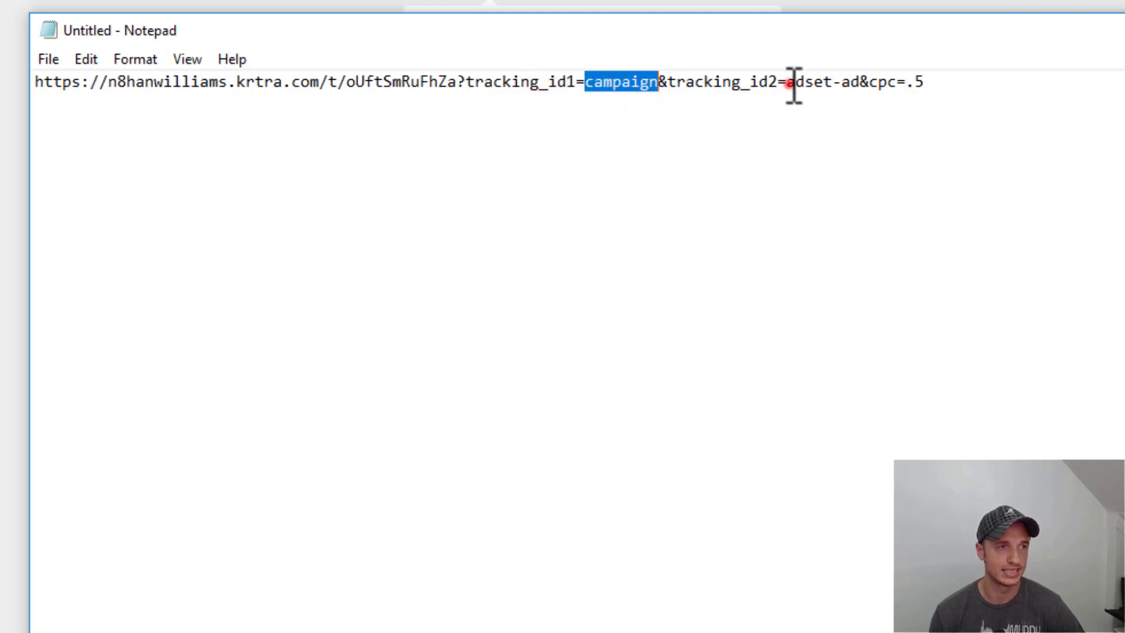
Highlight the tracking_id2 value 'adset-ad', then select the entire URL line
left_click_drag(787, 83, 862, 88)
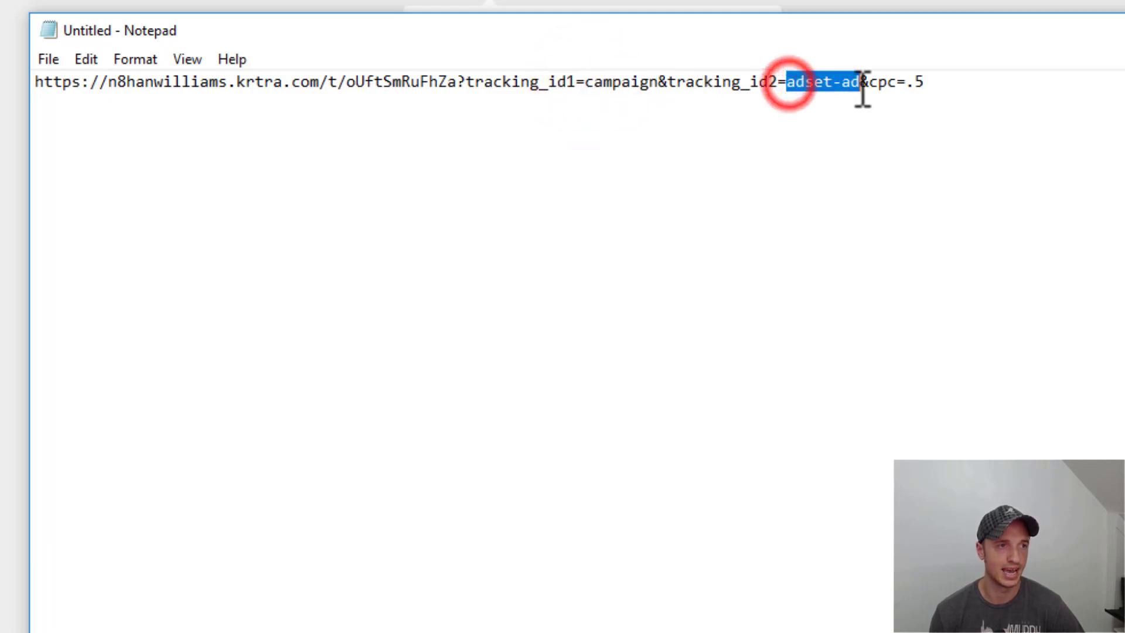
left_click(969, 76)
triple_click(985, 72)
key("ctrl+c")
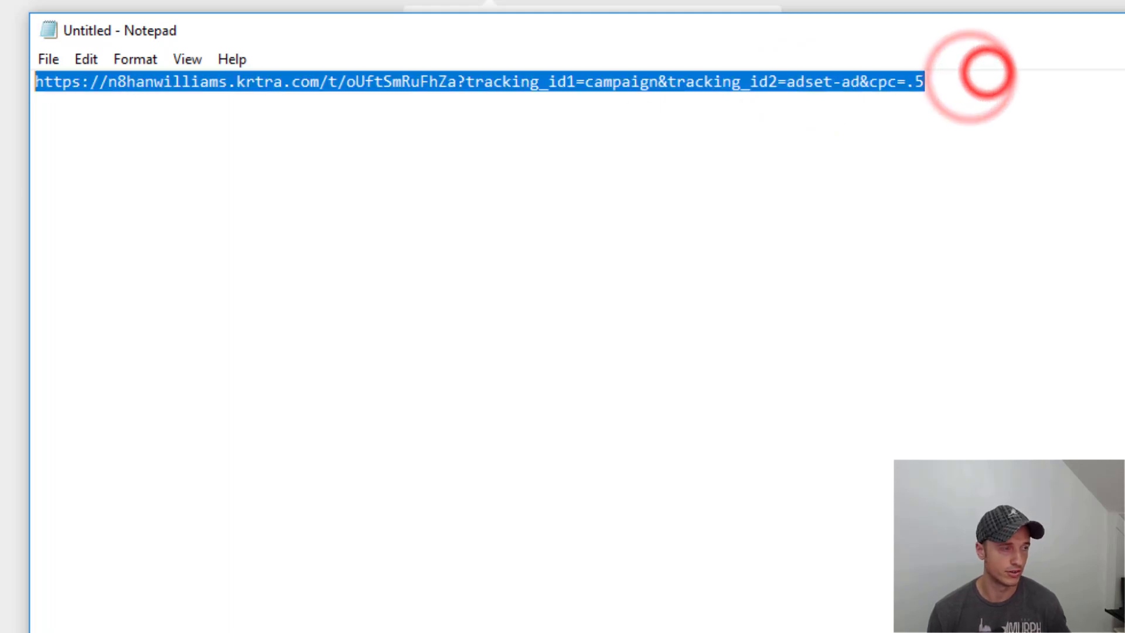
Paste a copy of the tracking URL on a new line below the original
left_click(1038, 88)
key("Return")
key("Return")
key("ctrl+v")
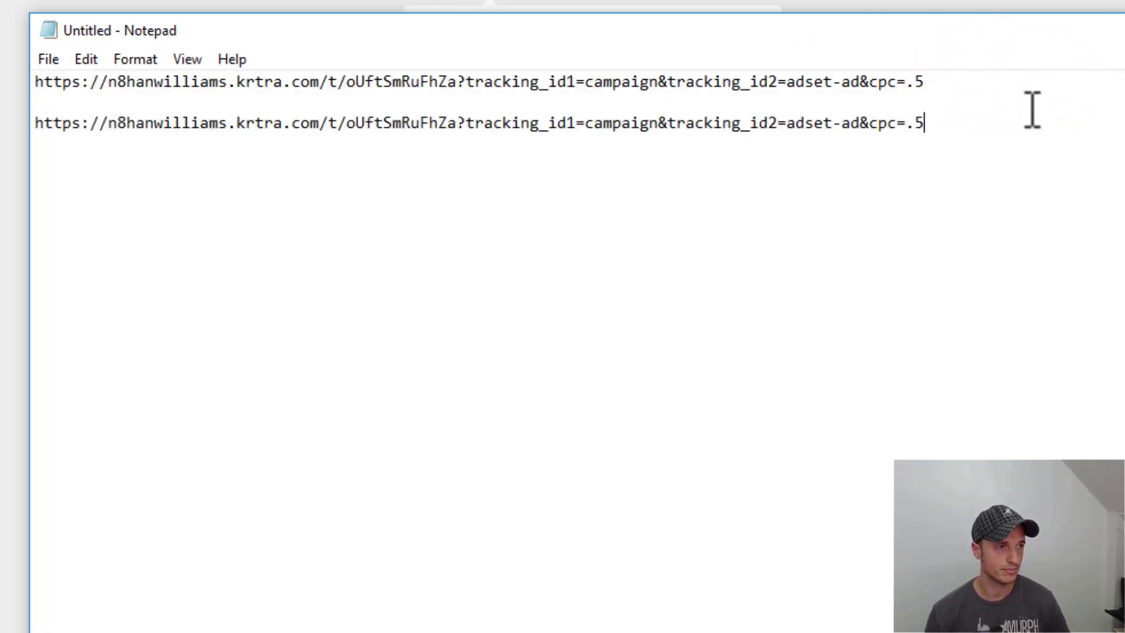
In the copy, replace 'campaign' with 'automation-name' and 'adset-ad' with 'email1-link'
double_click(607, 125)
left_click(609, 126)
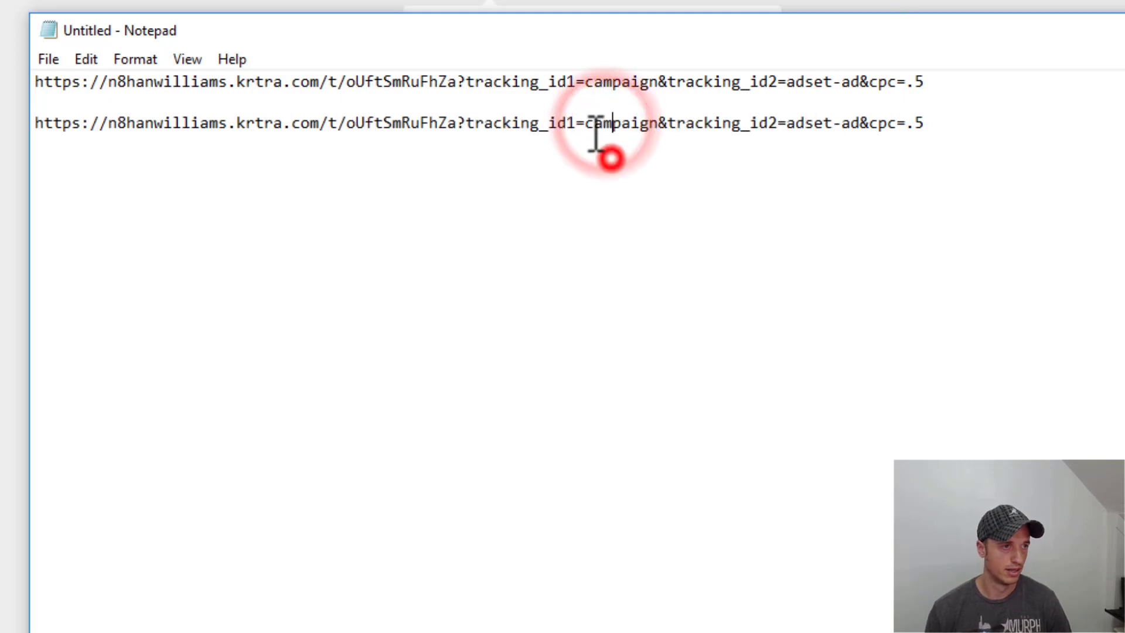
left_click_drag(586, 124, 661, 123)
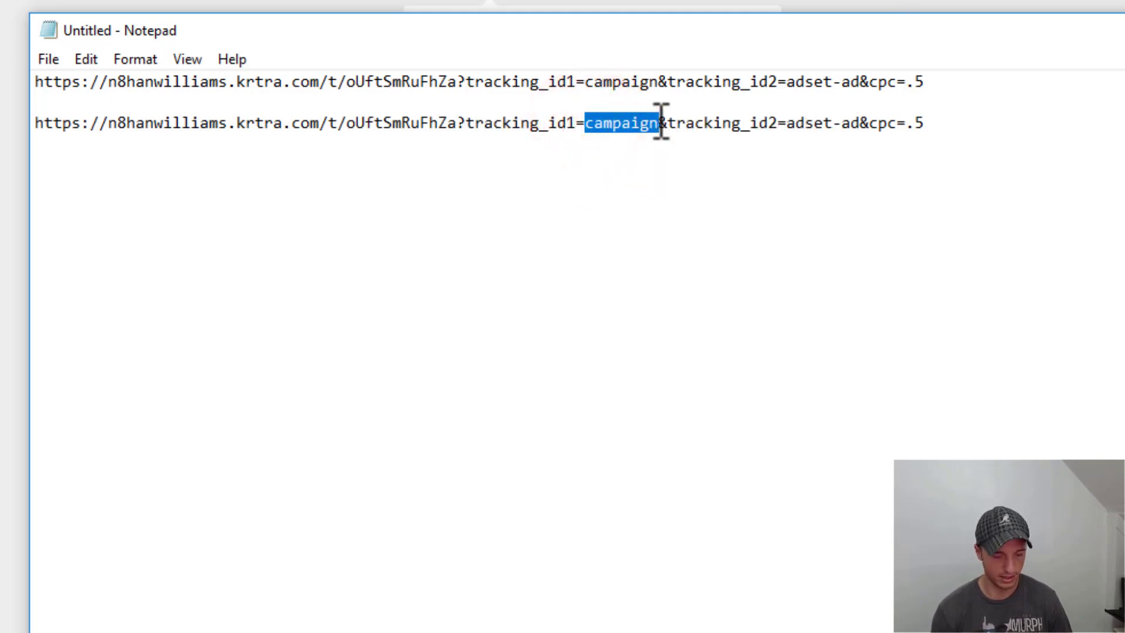
type("automation-name")
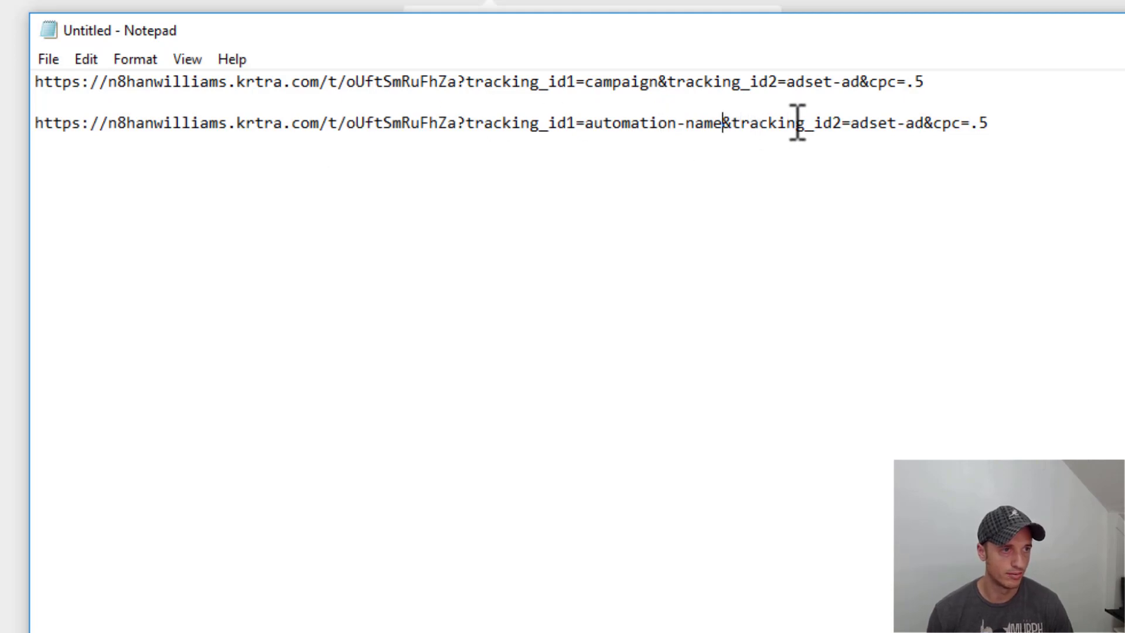
left_click_drag(851, 123, 926, 124)
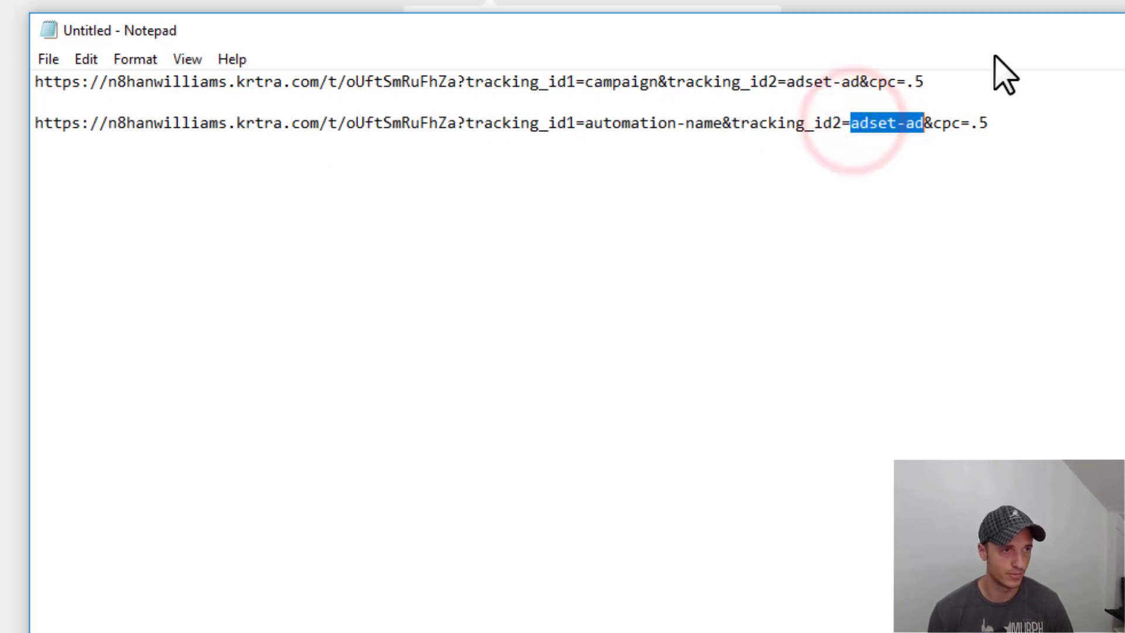
type("email1")
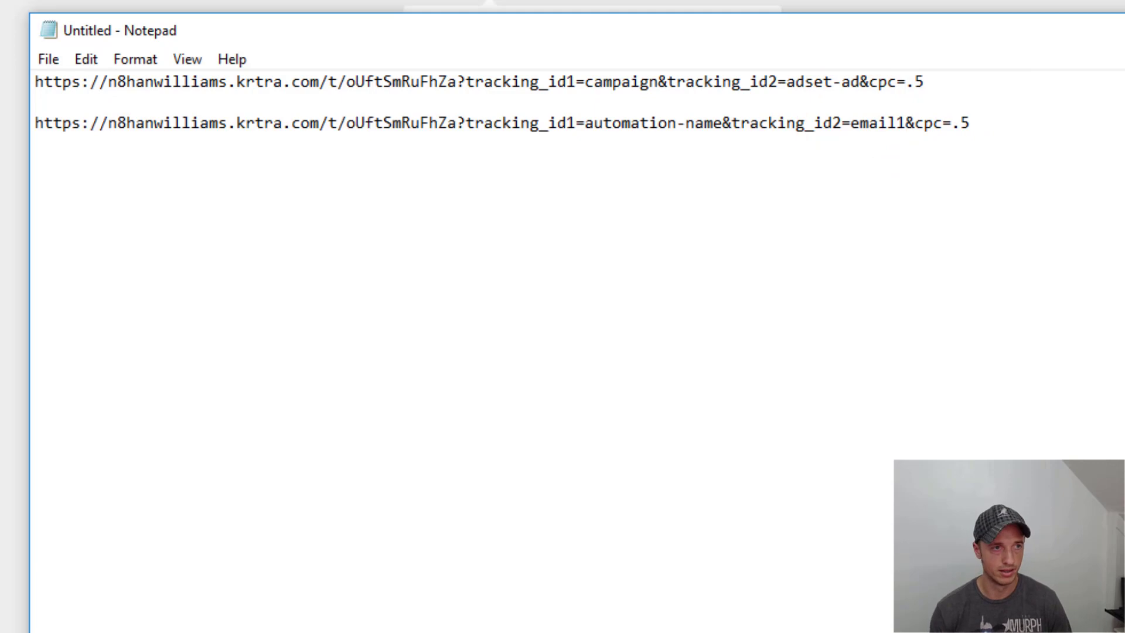
type("-link2")
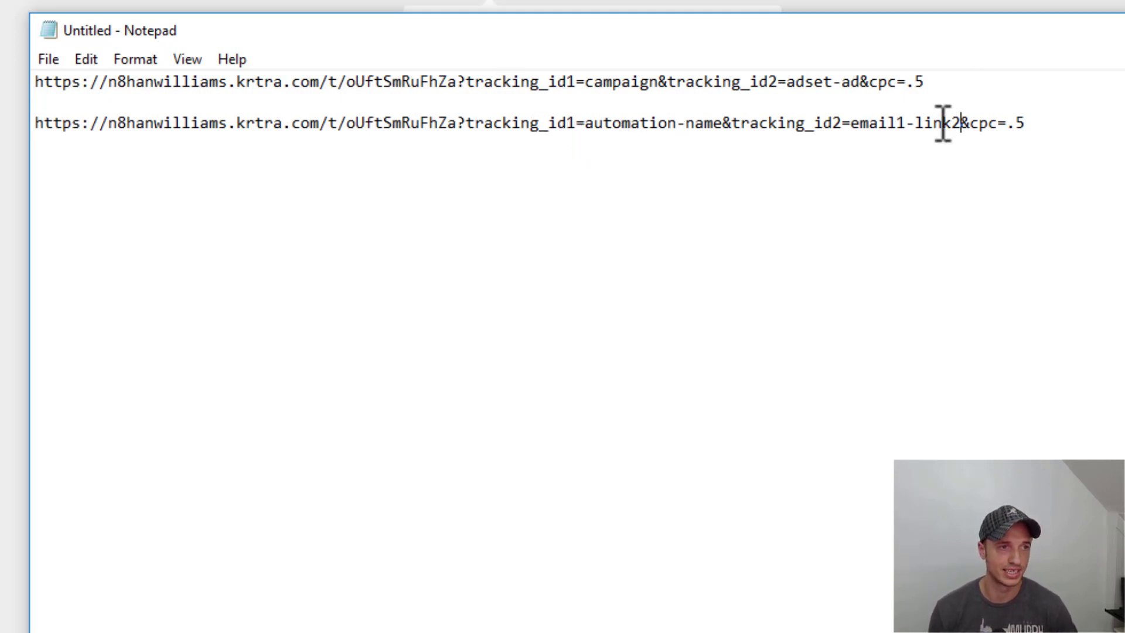
Delete '&cpc=.5' and the tracking_id2 parameter from the second URL
left_click_drag(961, 123, 731, 131)
left_click(1037, 123)
key("BackSpace")
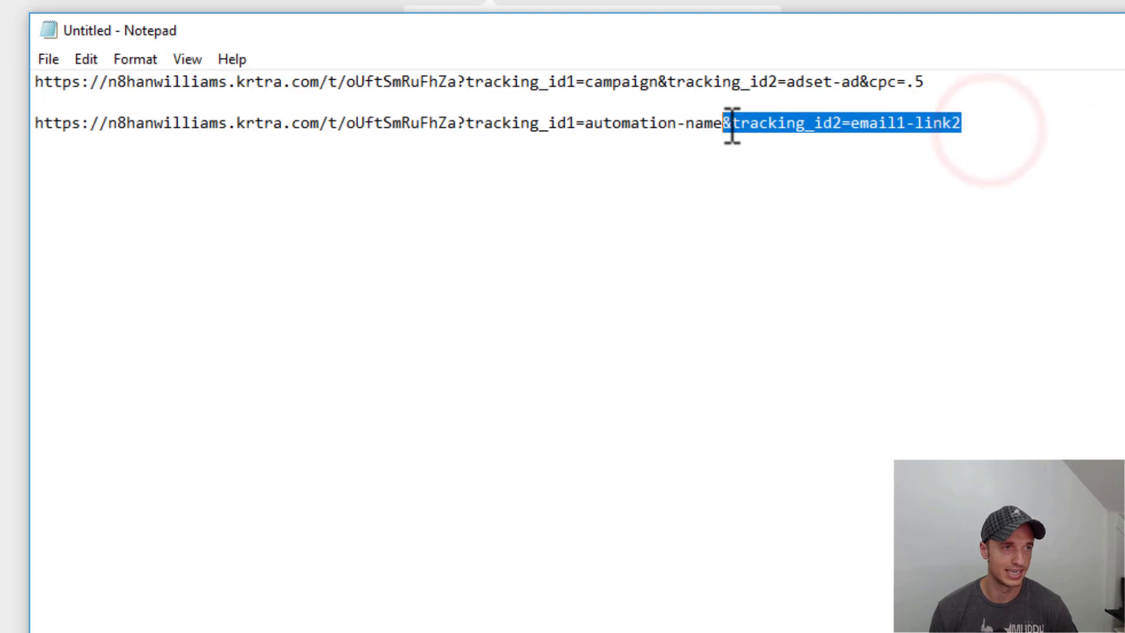
key("BackSpace")
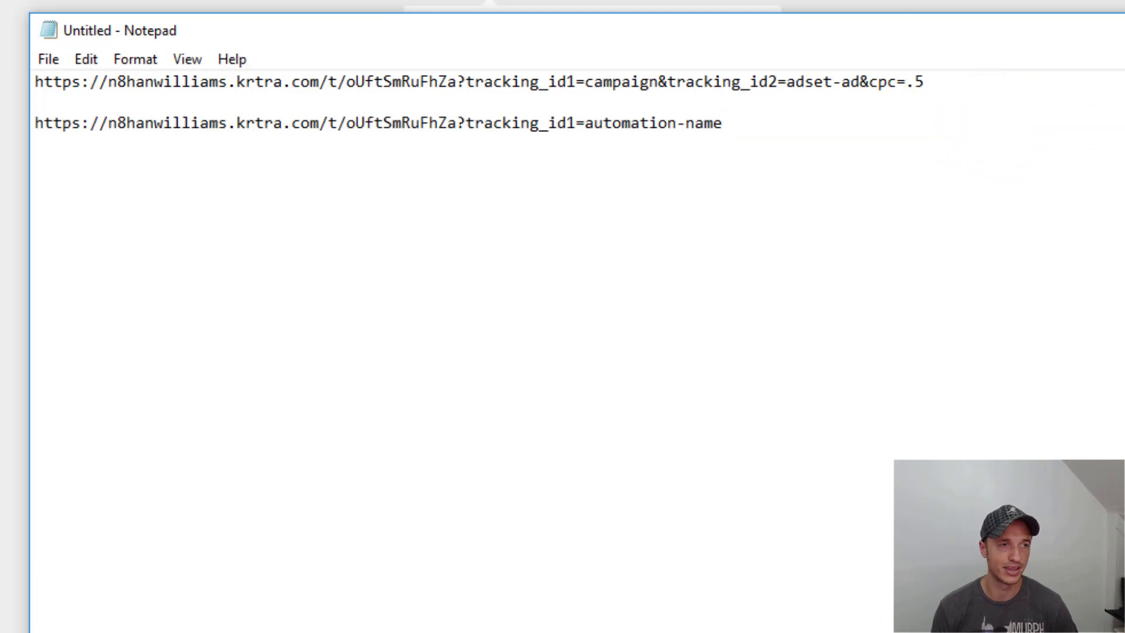